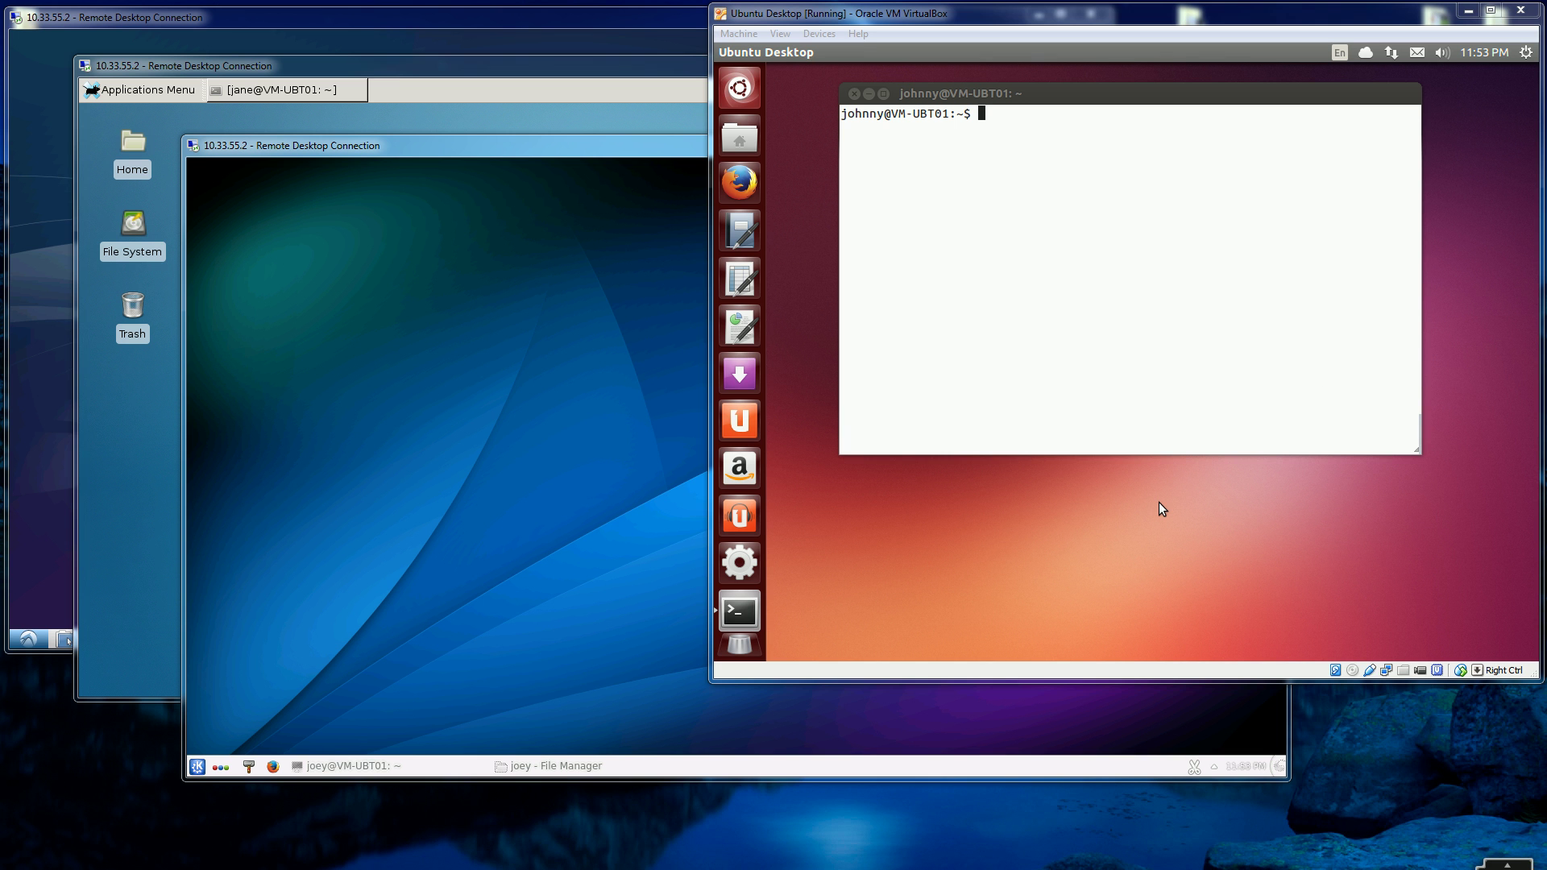
- Raise the Xfce, Lubuntu and KDE remote session windows in turn, ending with KDE in front
left_click(1160, 503)
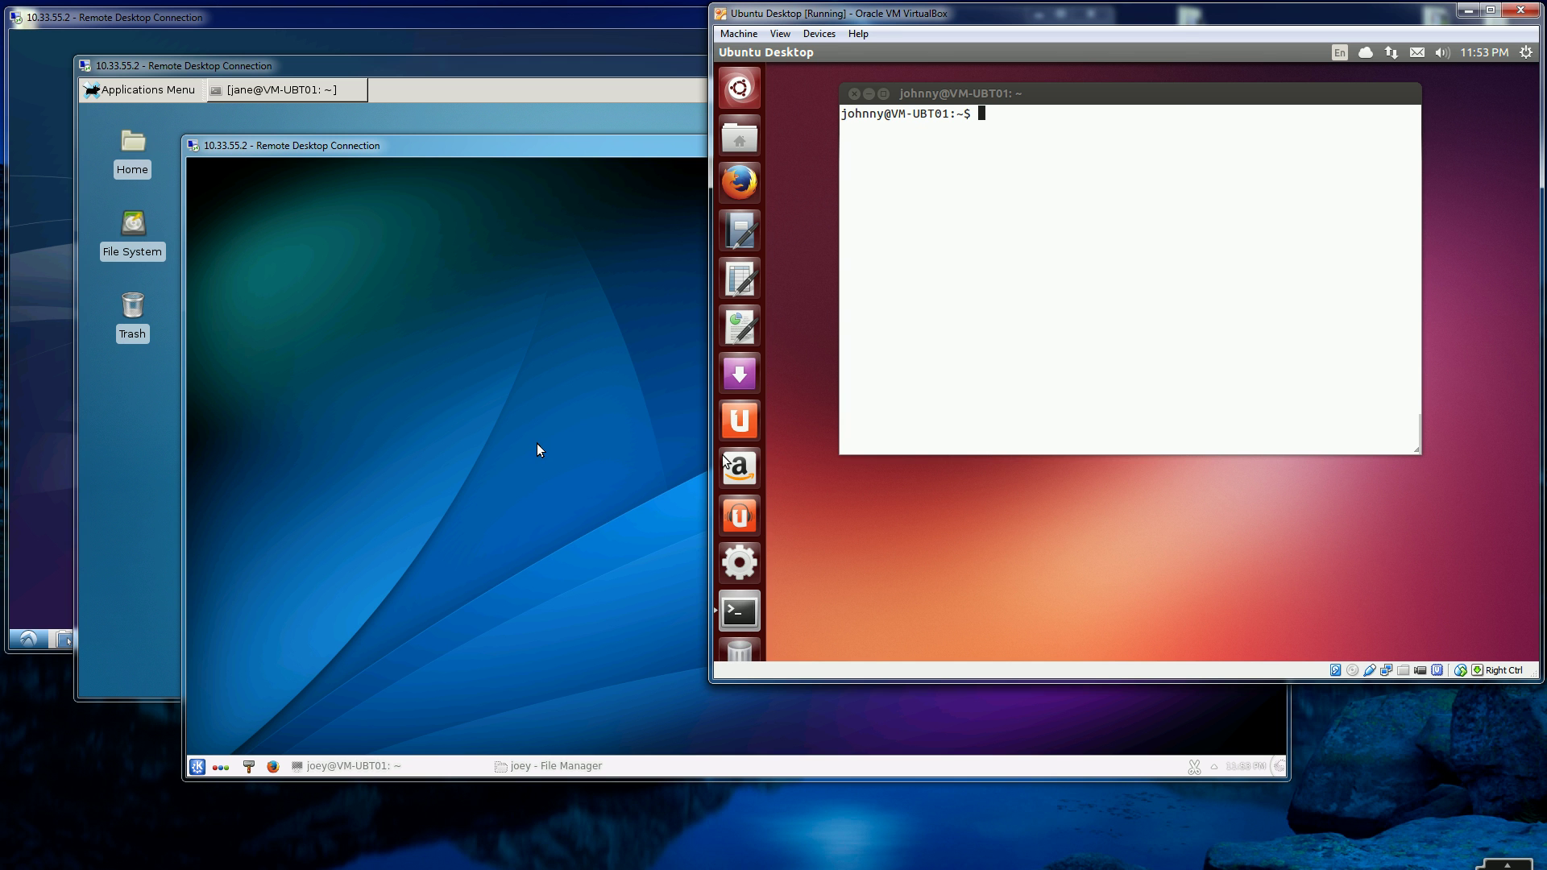
left_click(148, 443)
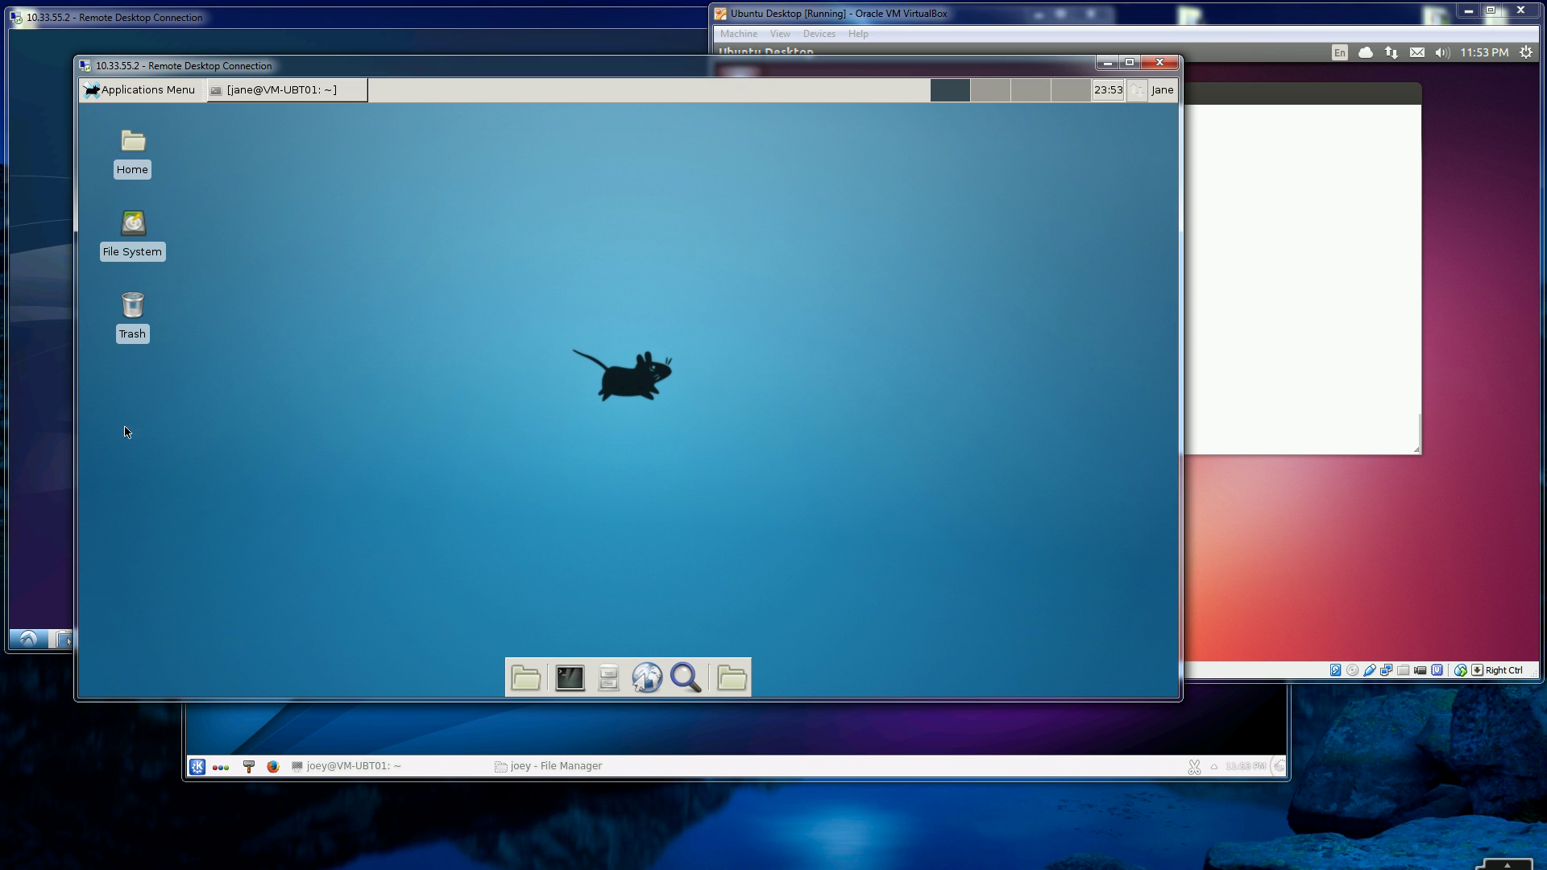
left_click(41, 369)
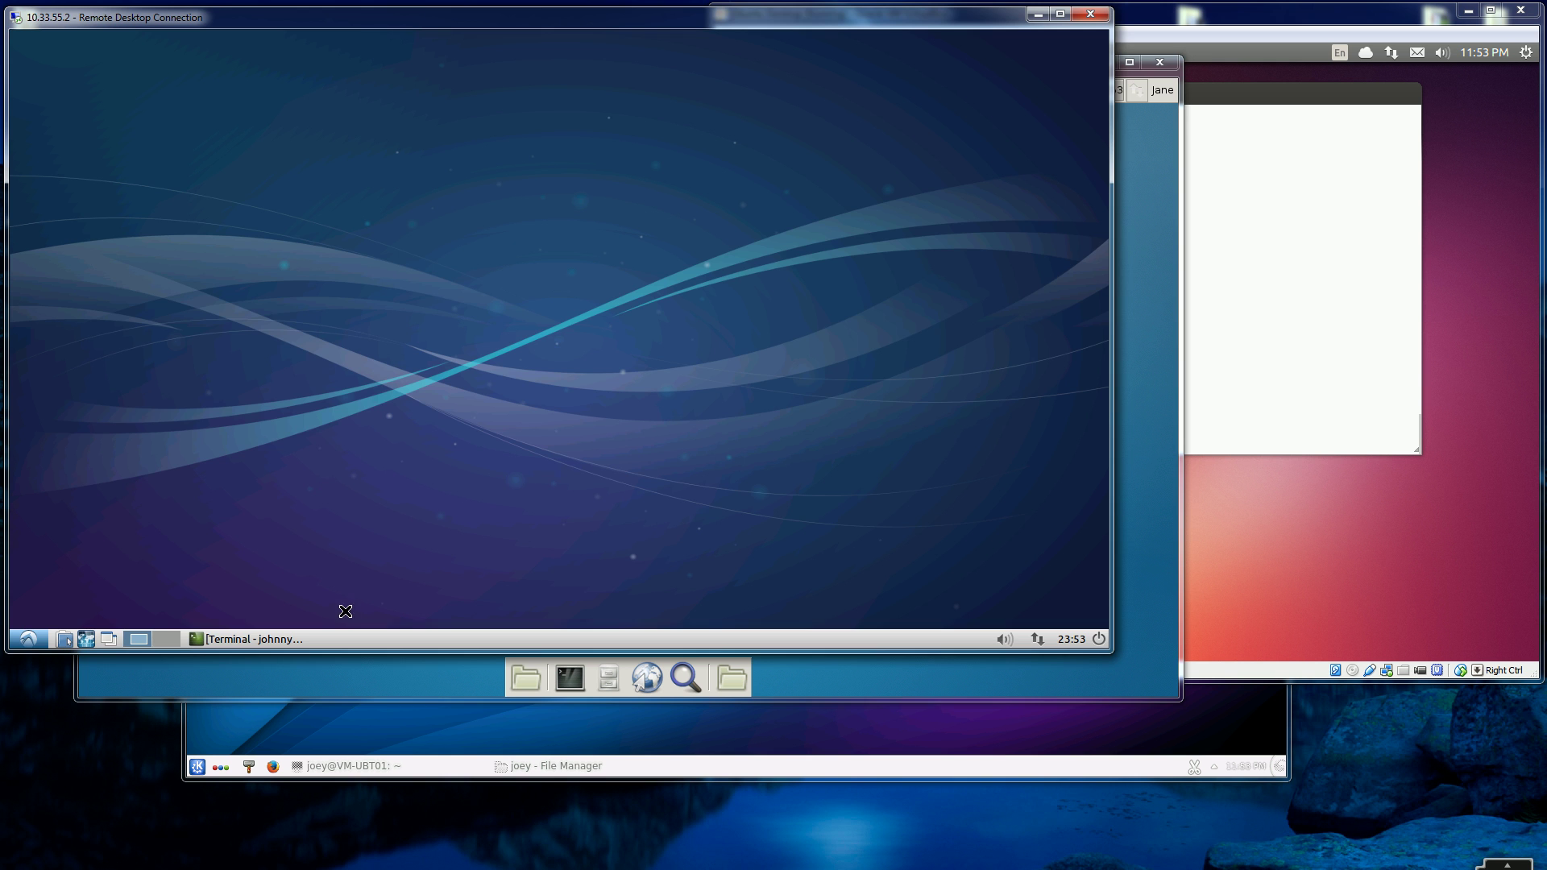
left_click(362, 662)
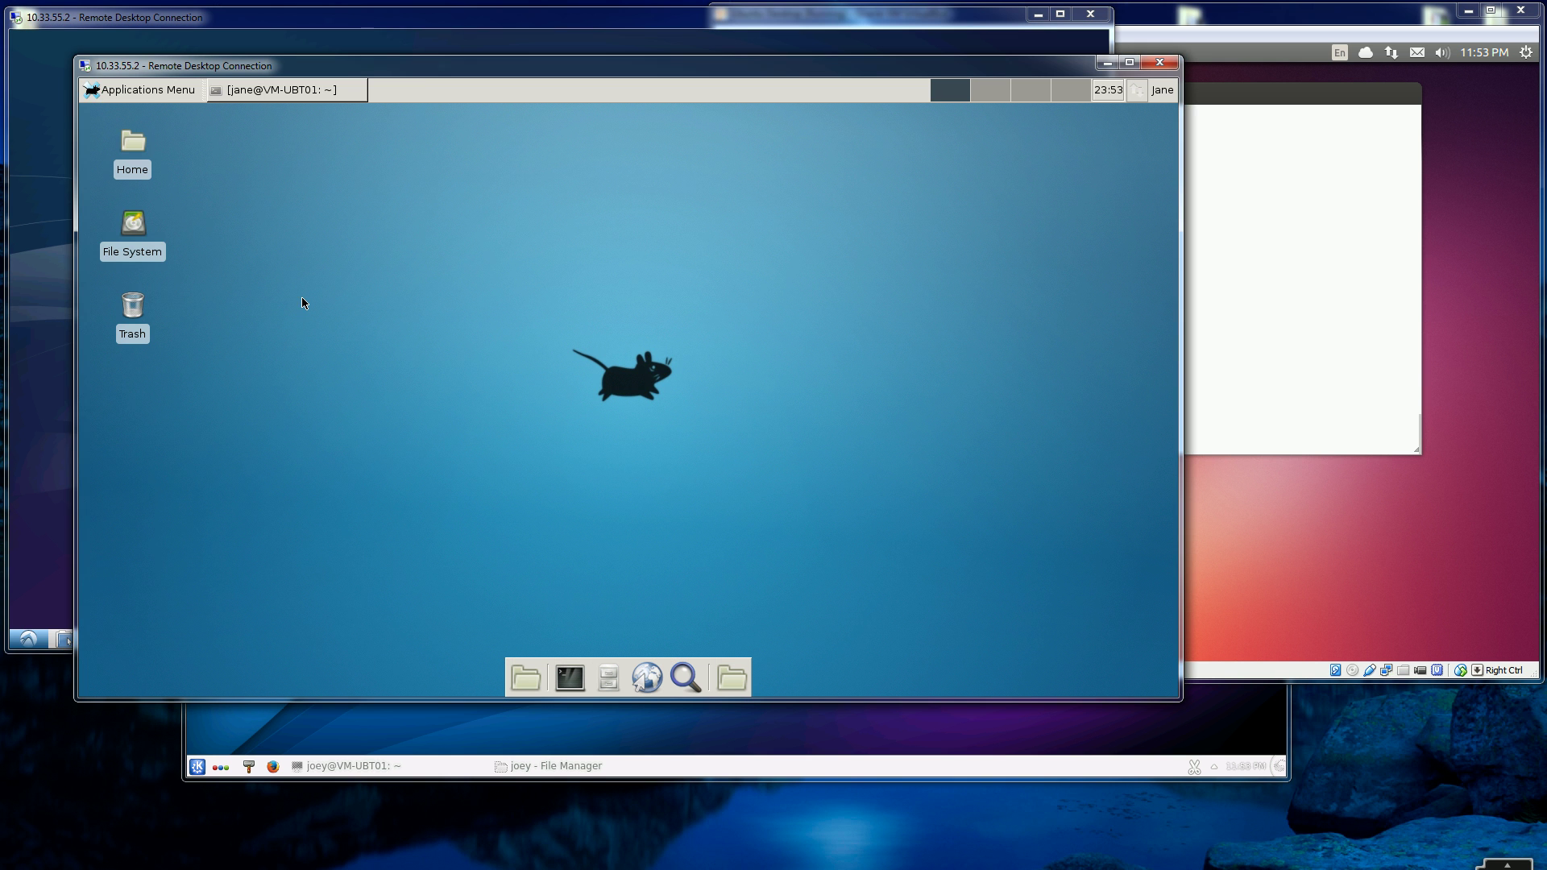
left_click(446, 713)
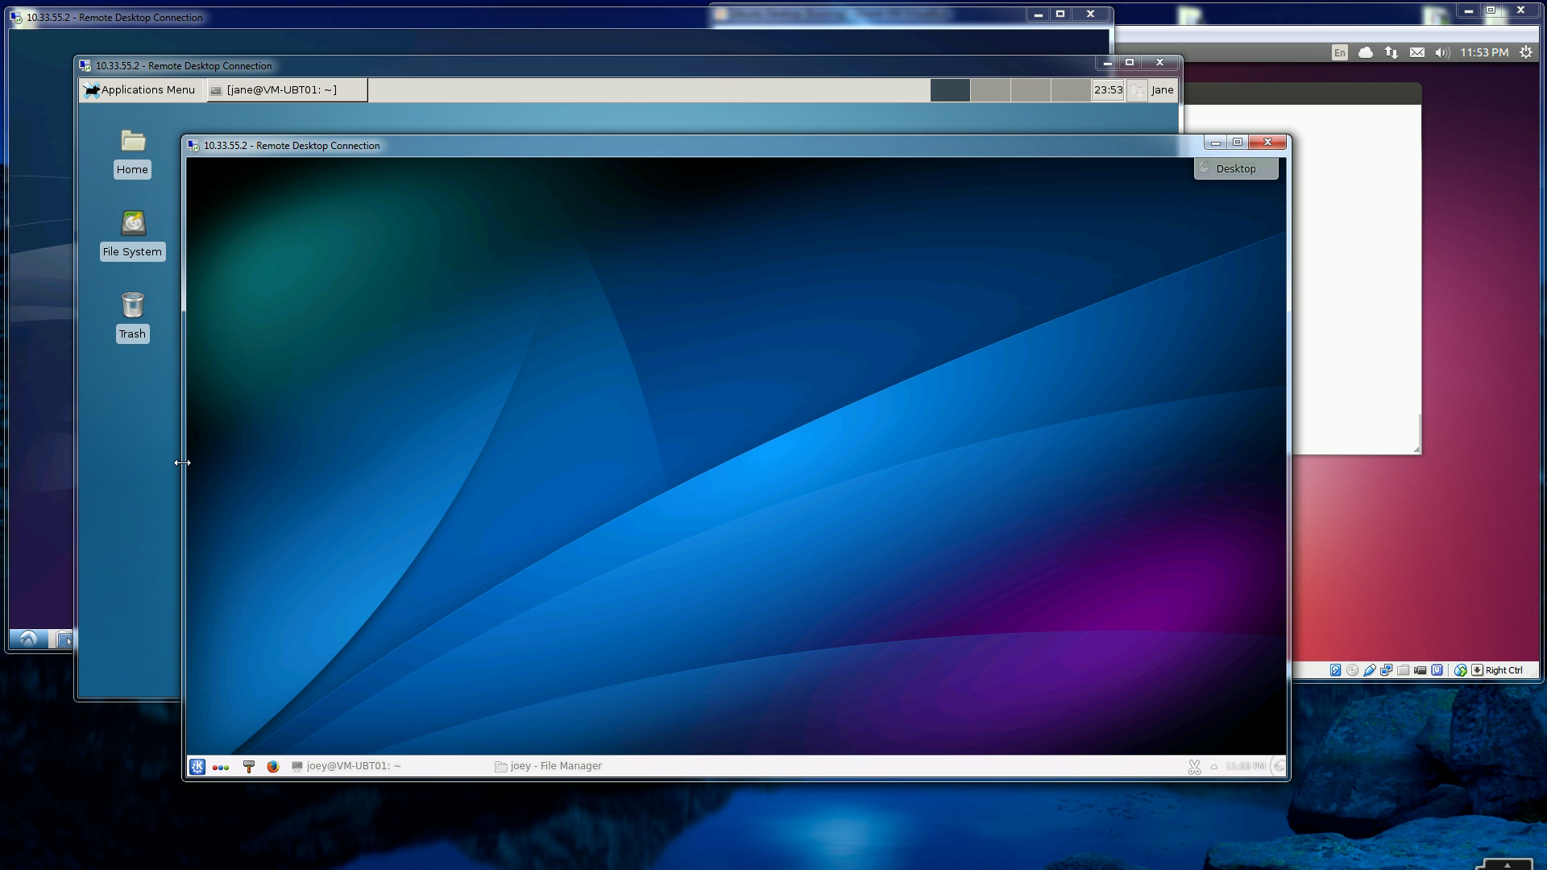
left_click(33, 416)
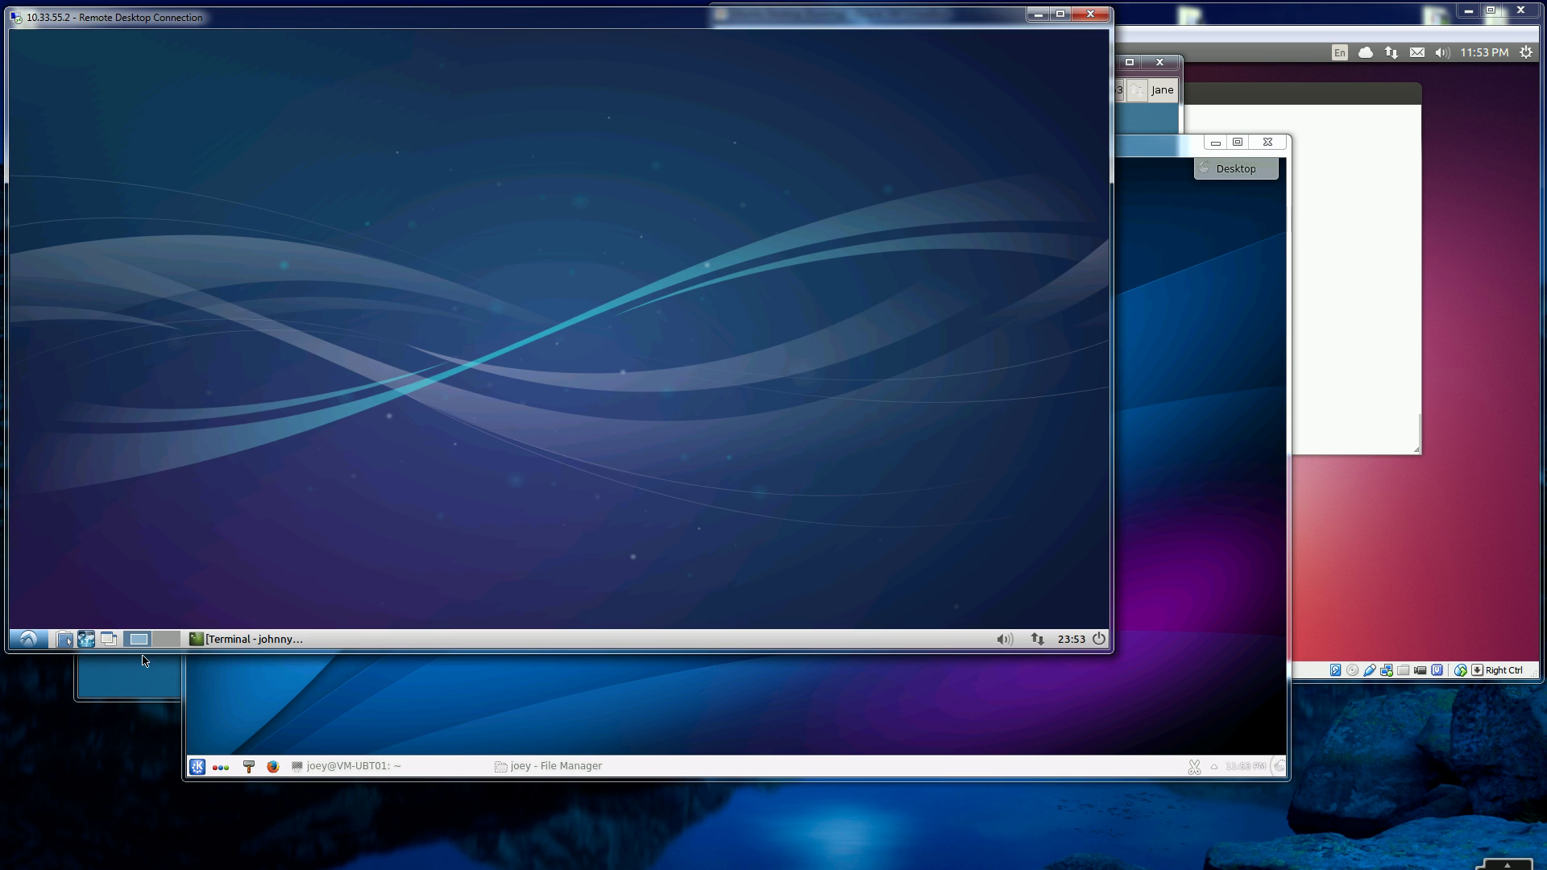
left_click(143, 666)
left_click(398, 708)
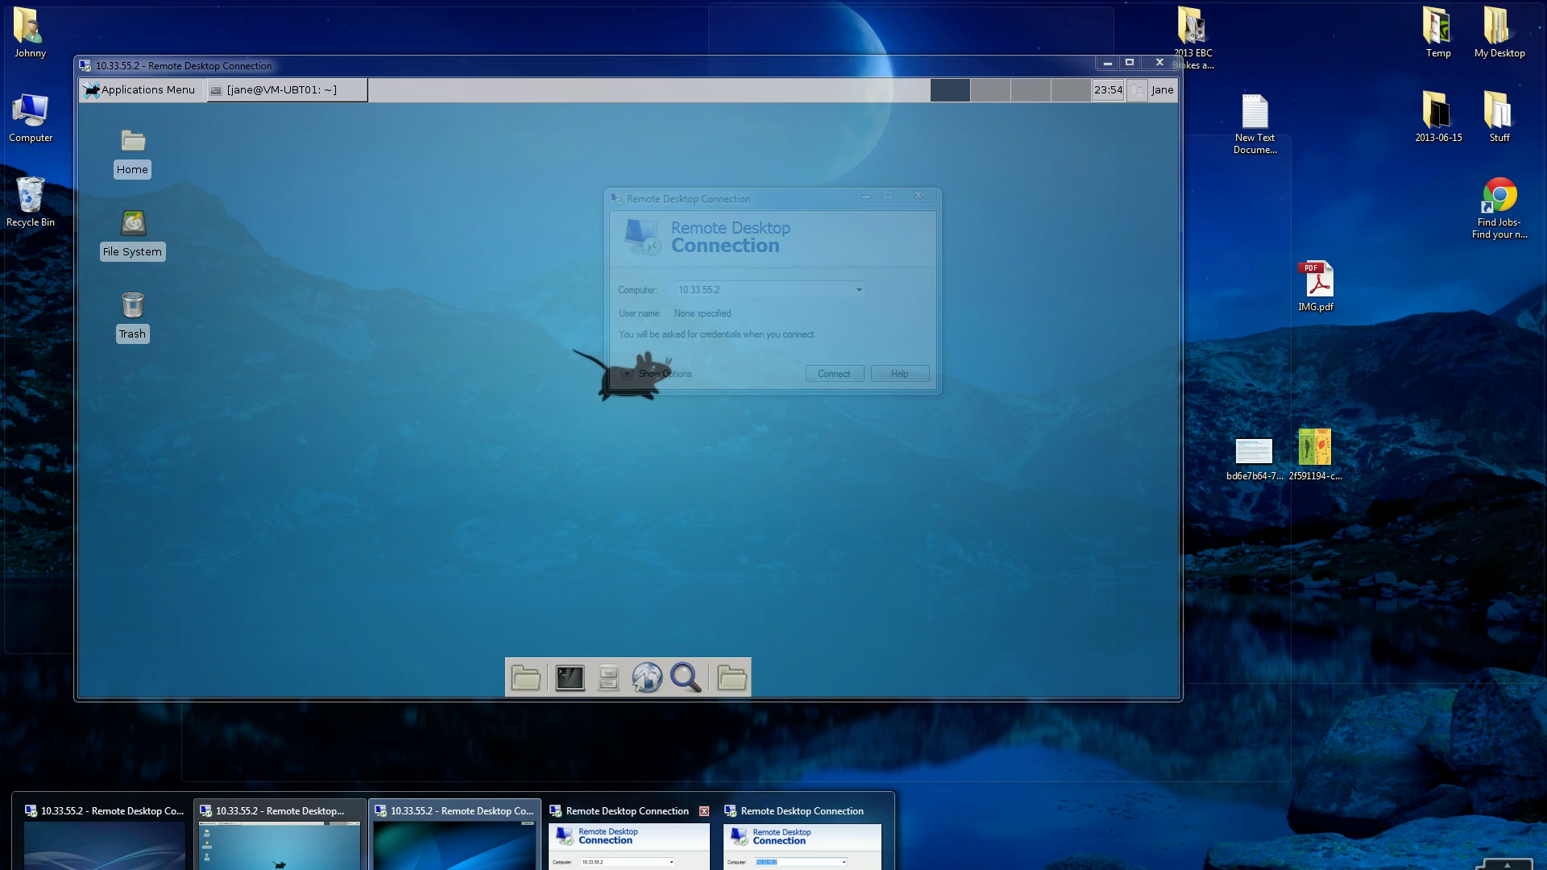
- Connect to 10.33.55.2, accepting the trust and unverified identity prompts
left_click(629, 842)
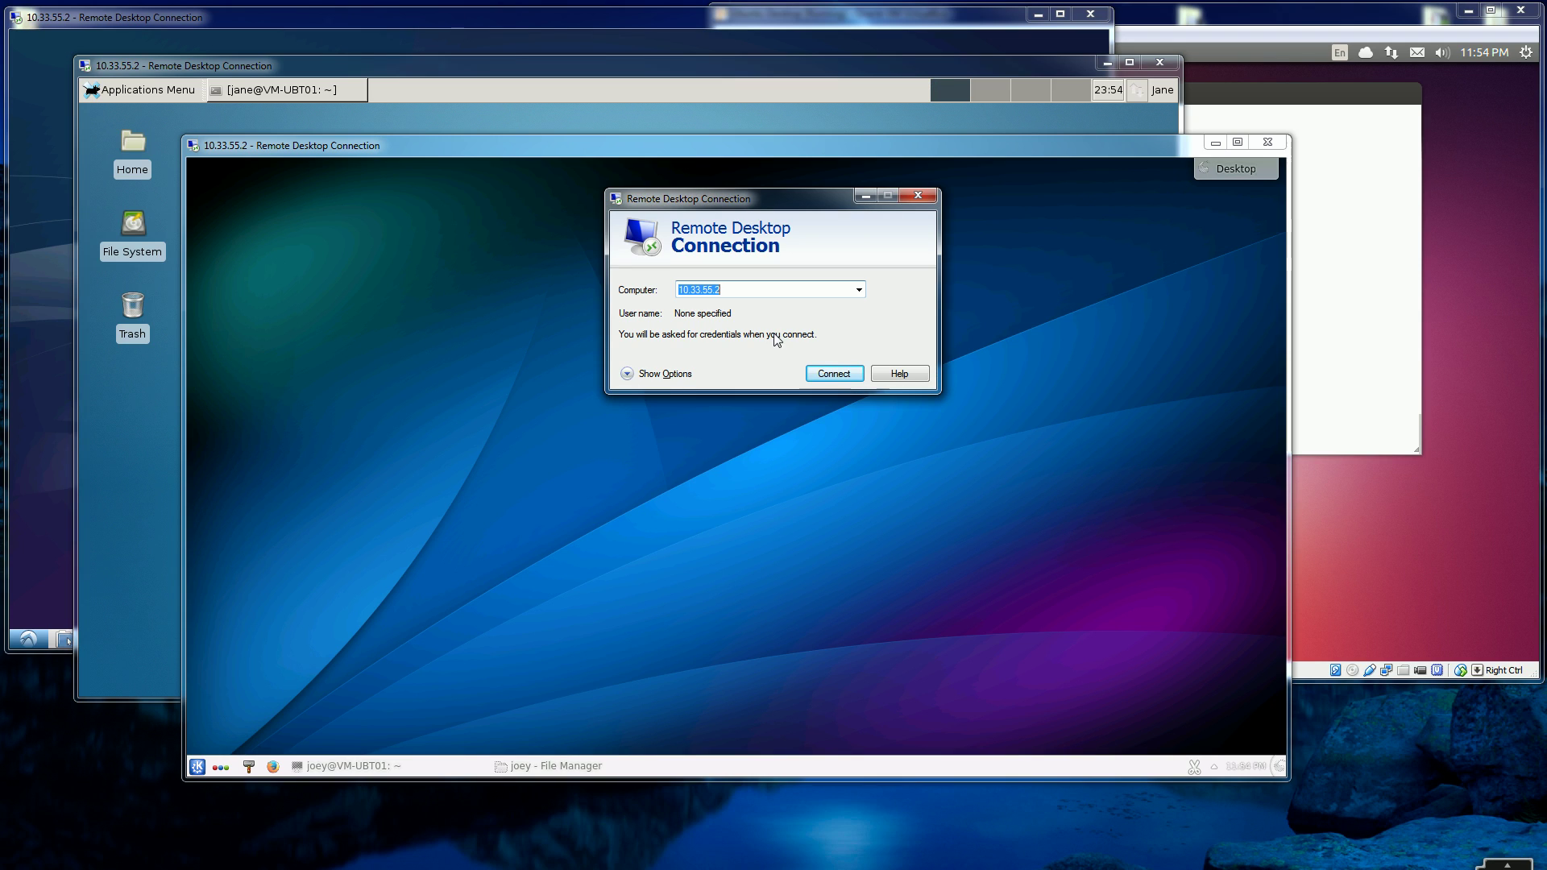
left_click(817, 372)
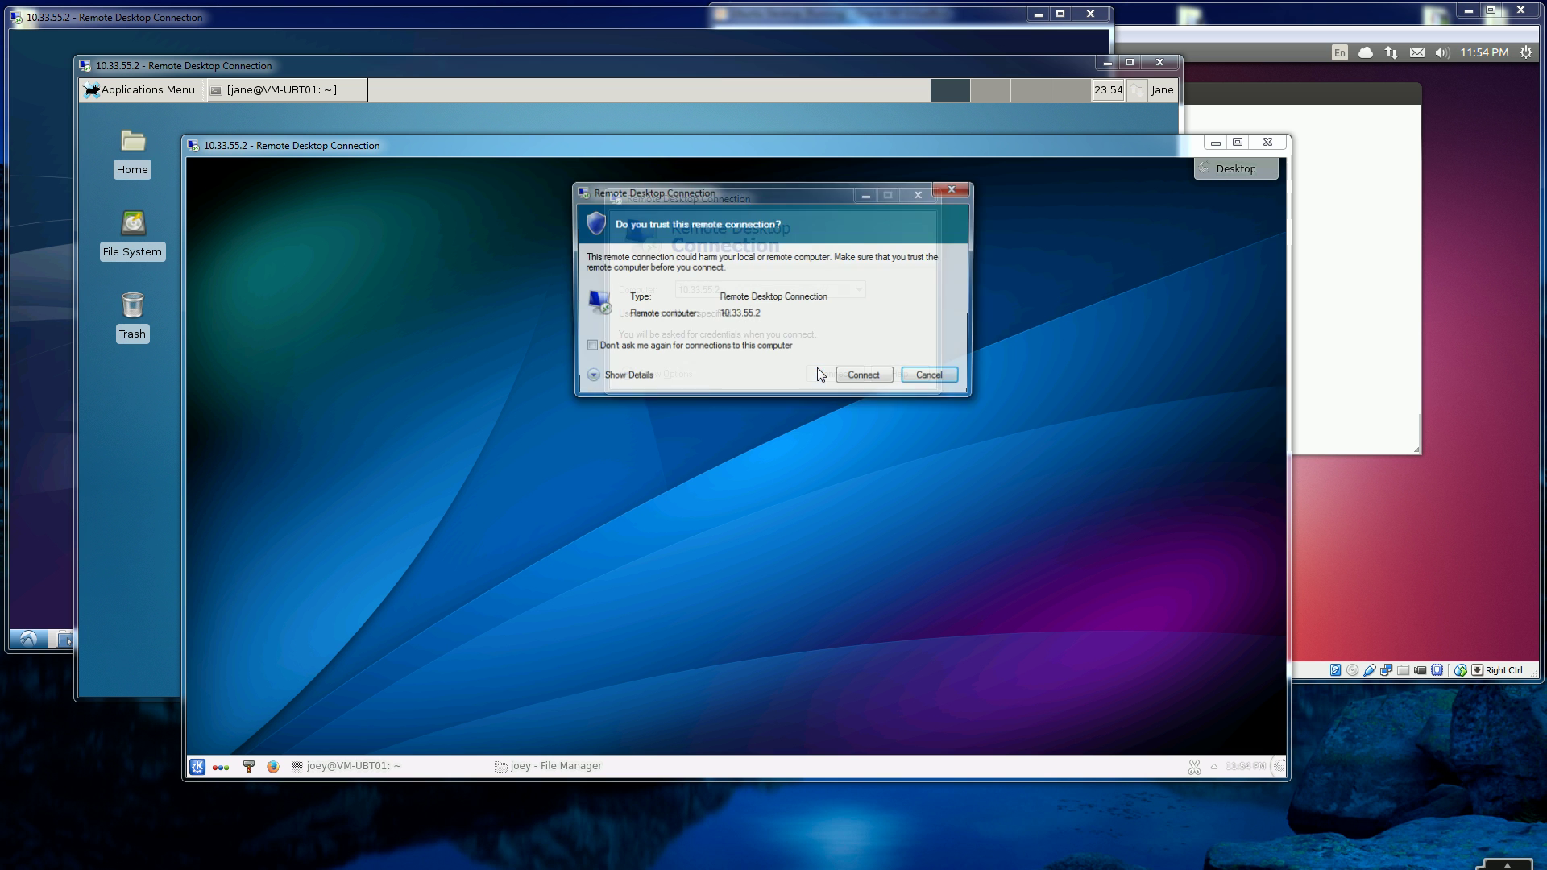
left_click(860, 378)
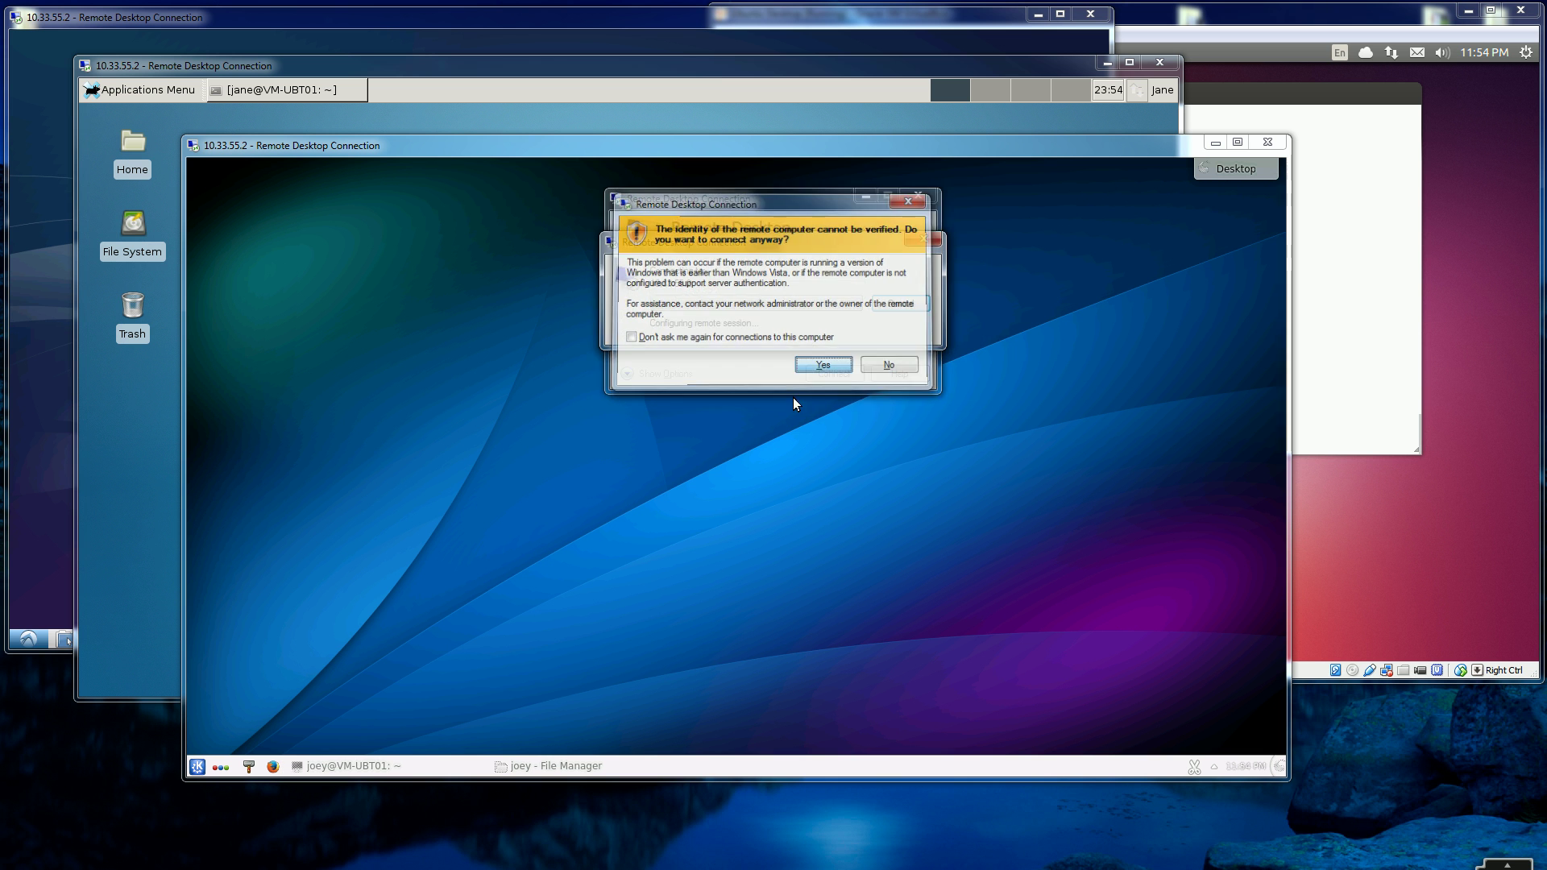
key("Return")
- Log in at the xrdp screen with the user's credentials and bring the KDE session back to front
type("jimm")
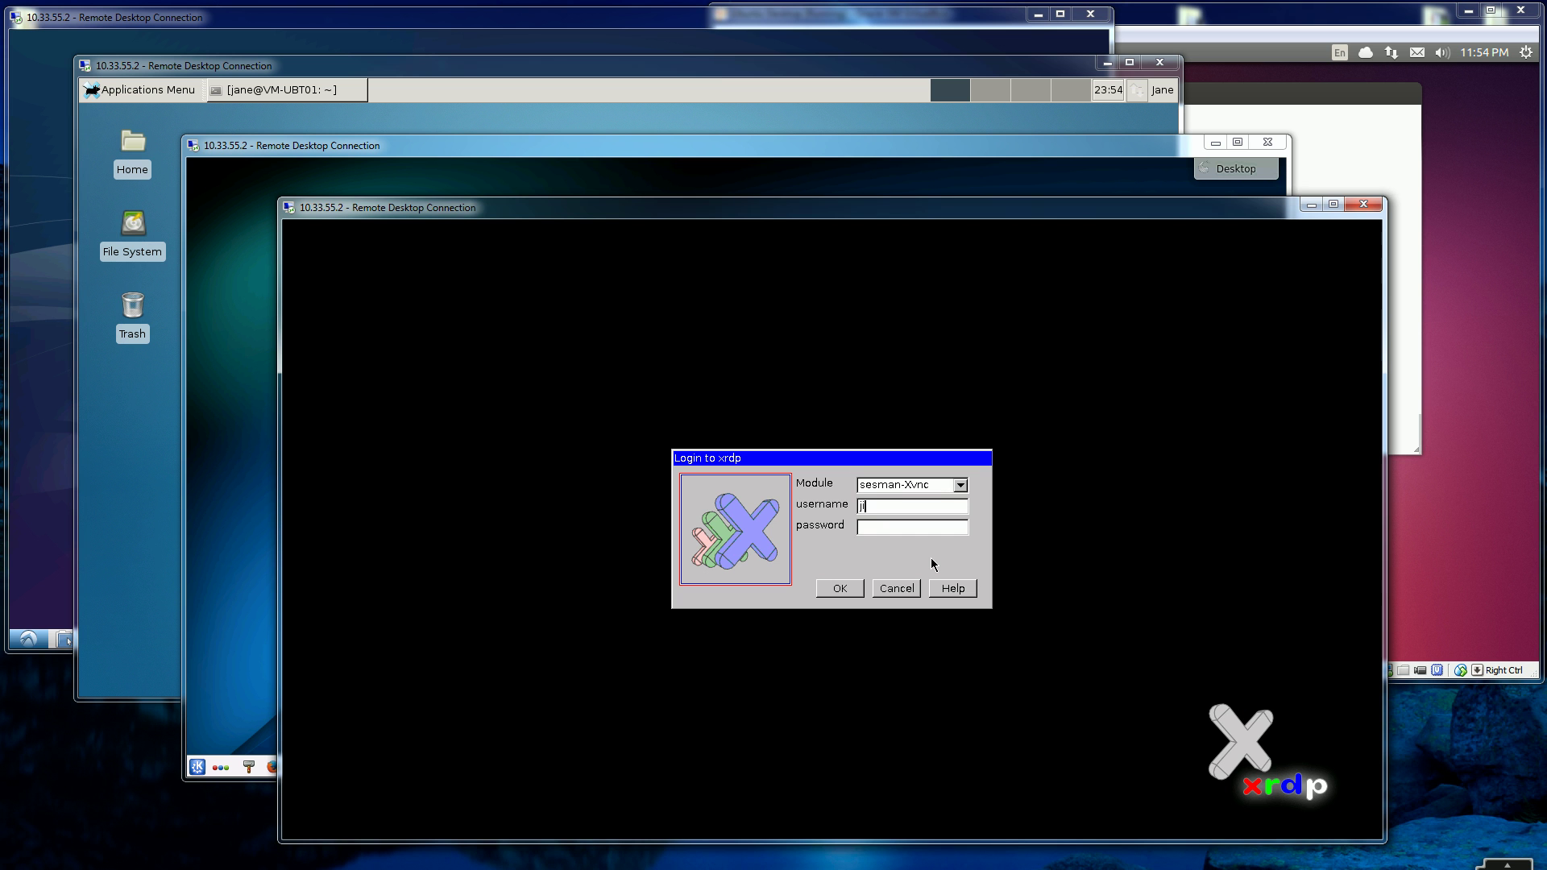
type("y**********")
key("Return")
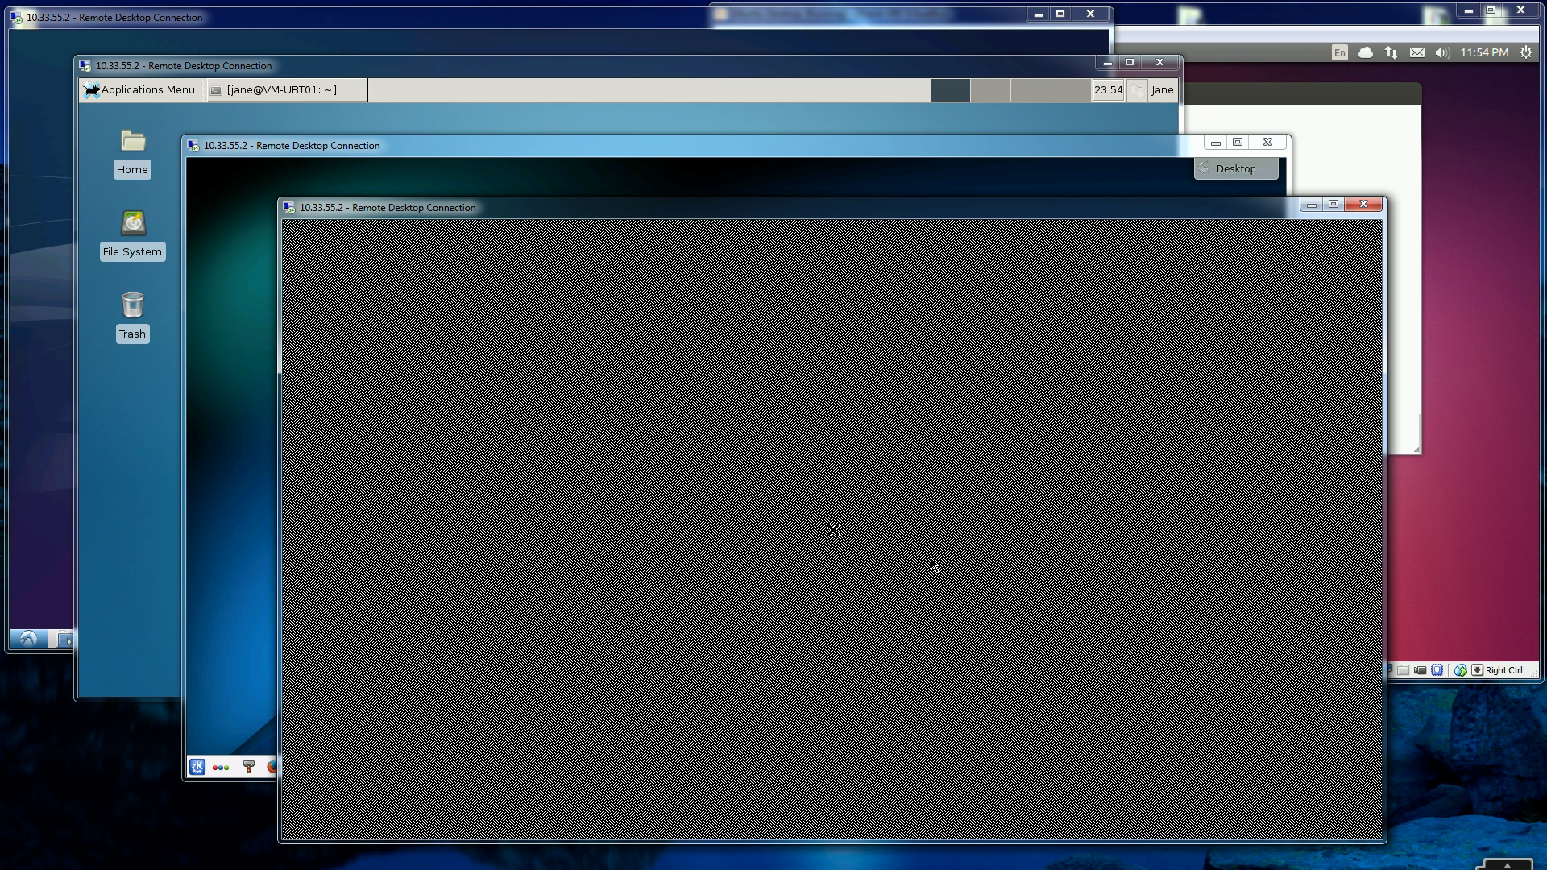
mouse_move(762, 211)
left_mouse_down()
mouse_move(792, 213)
mouse_move(772, 213)
left_mouse_up()
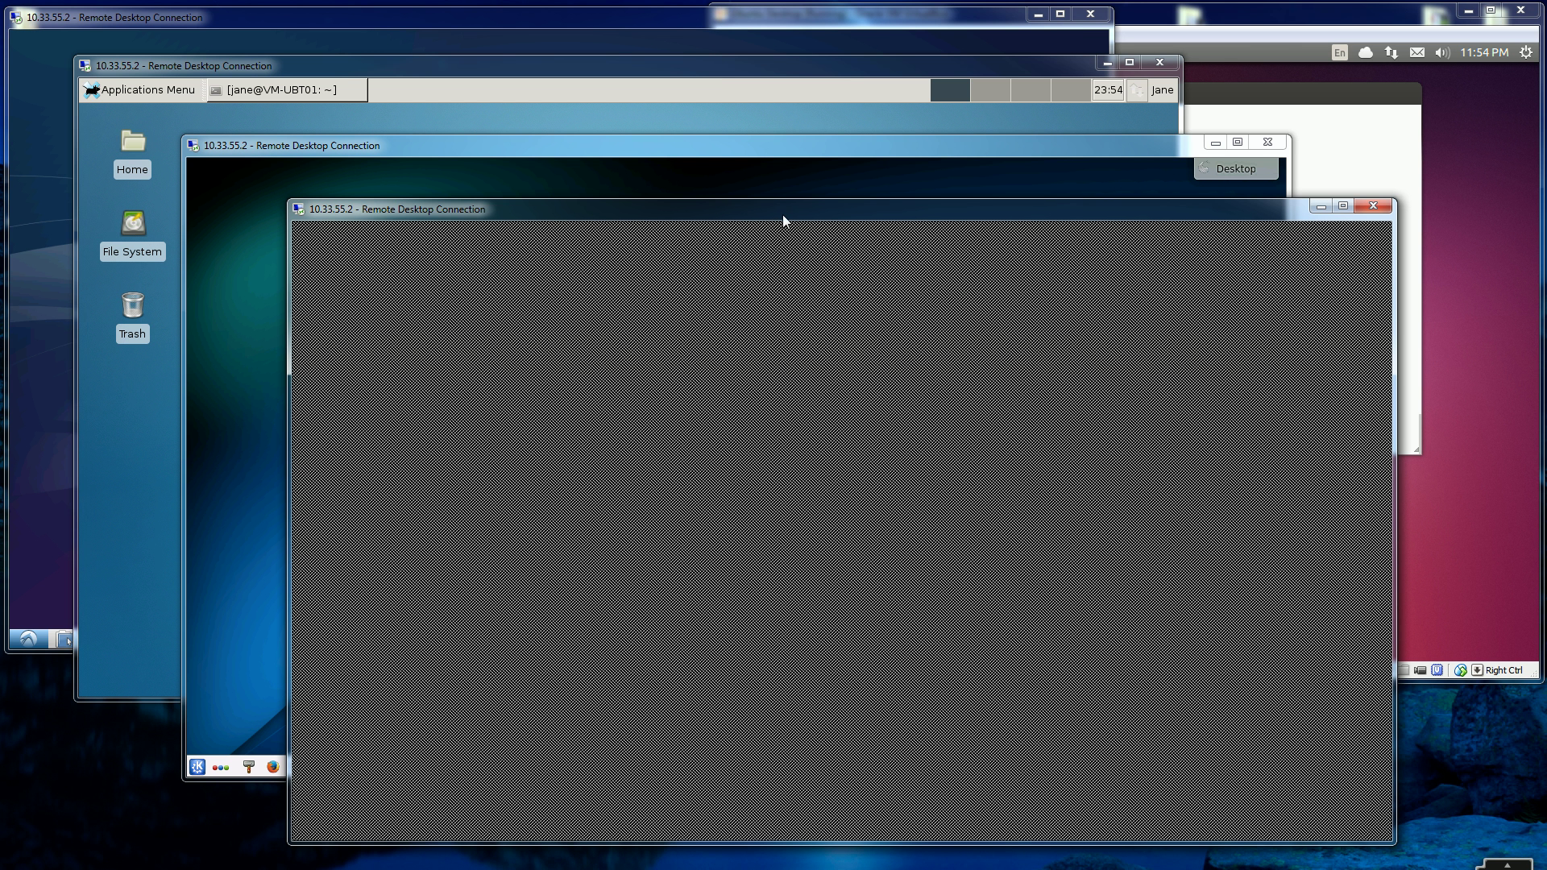
left_click(735, 185)
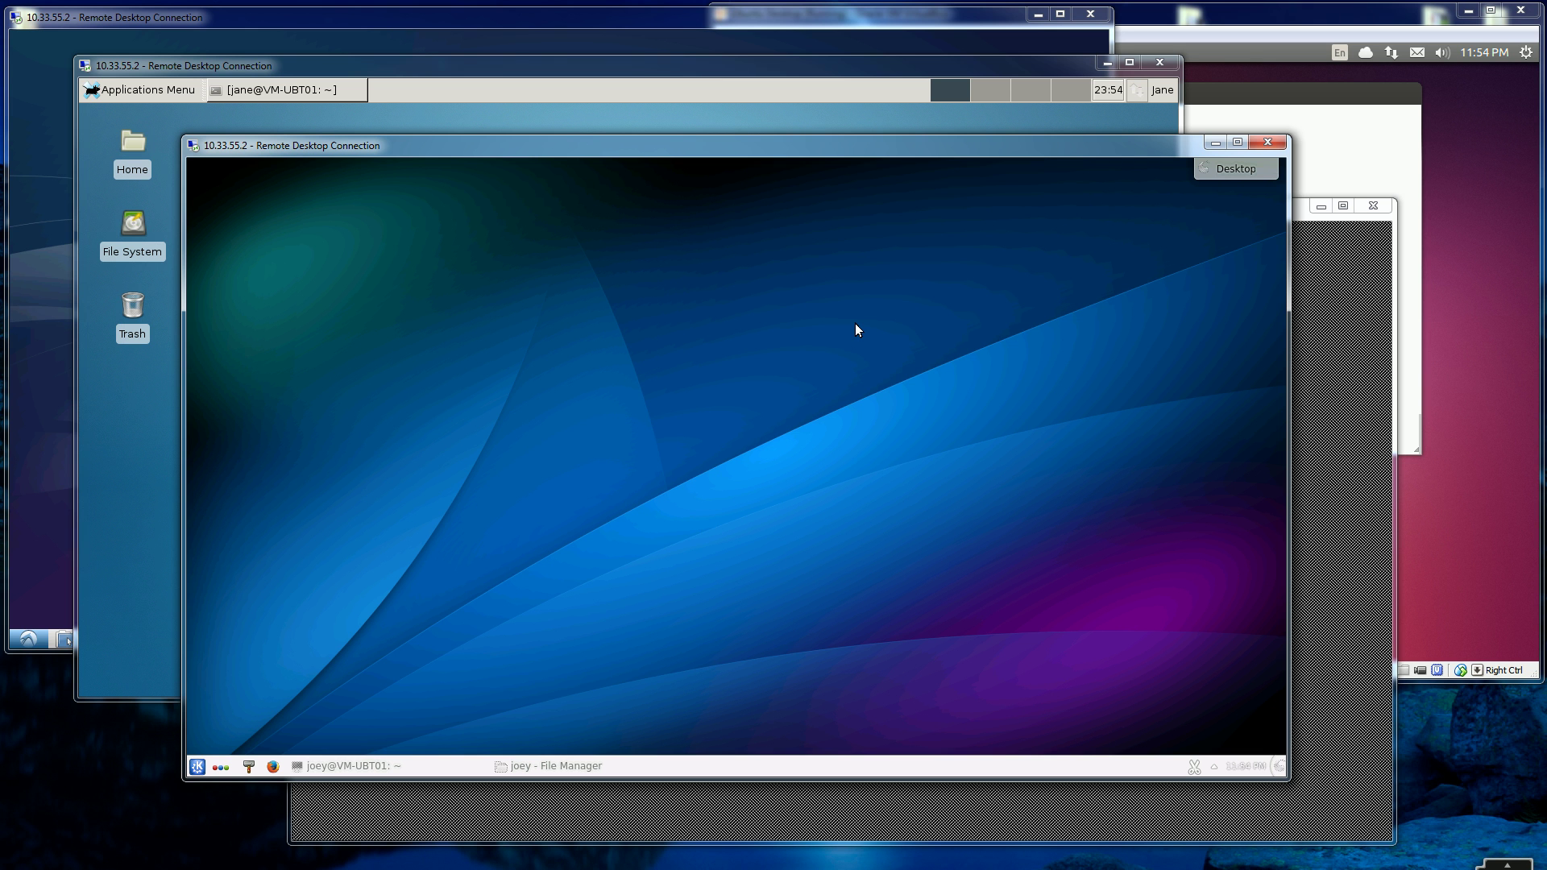
- In the Ubuntu VM terminal, rerun sudo apt-get install xrdp, then clear the screen
left_click(1385, 174)
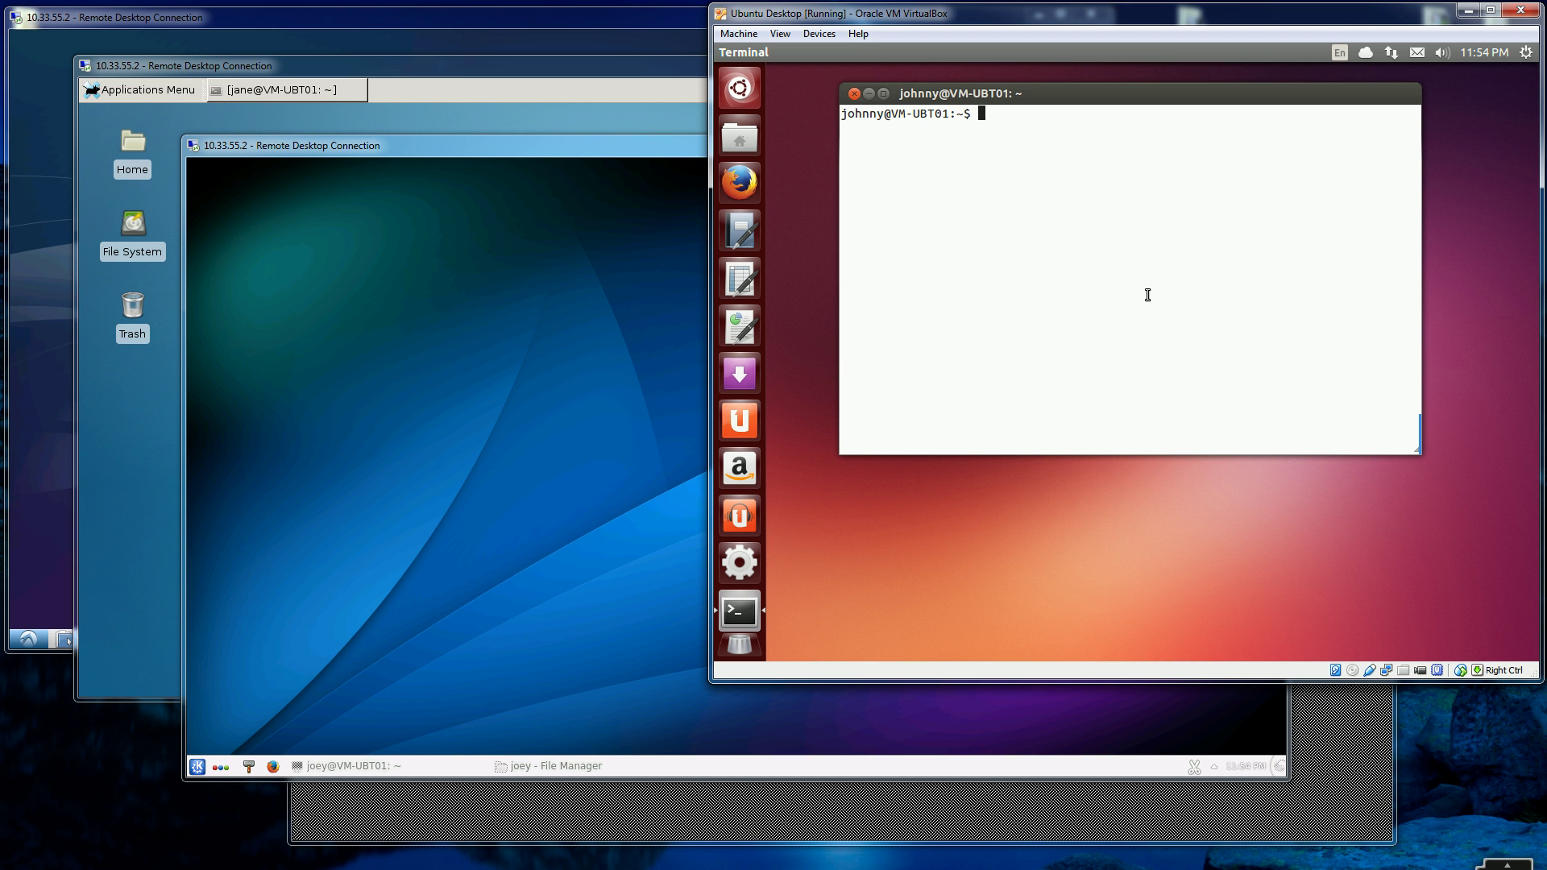
key("Up")
key("Up")
key("Up")
key("Up")
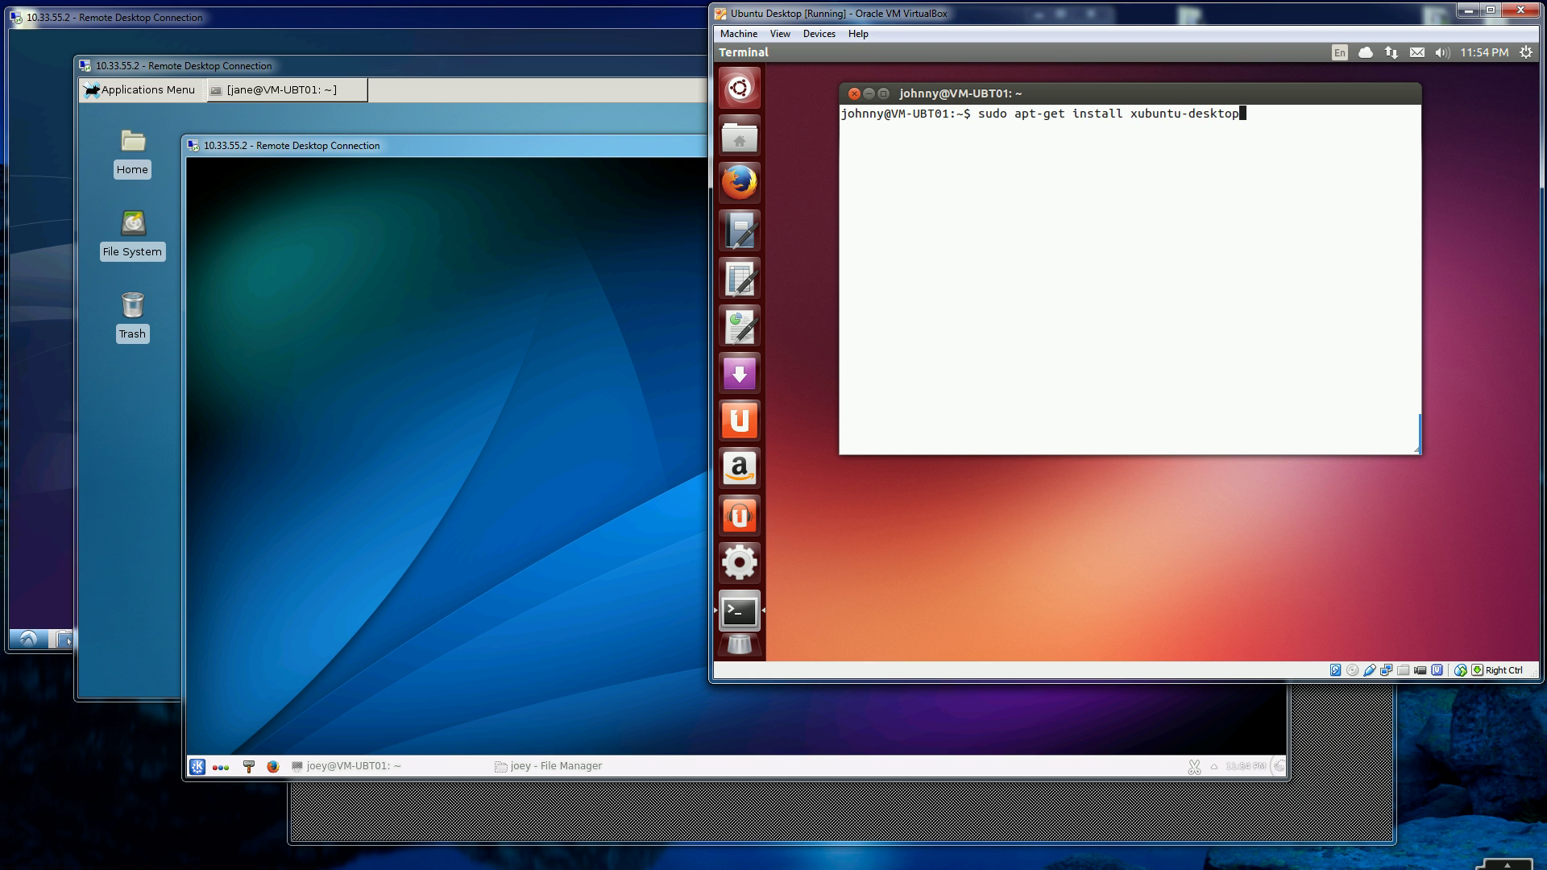
key("Down")
key("Return")
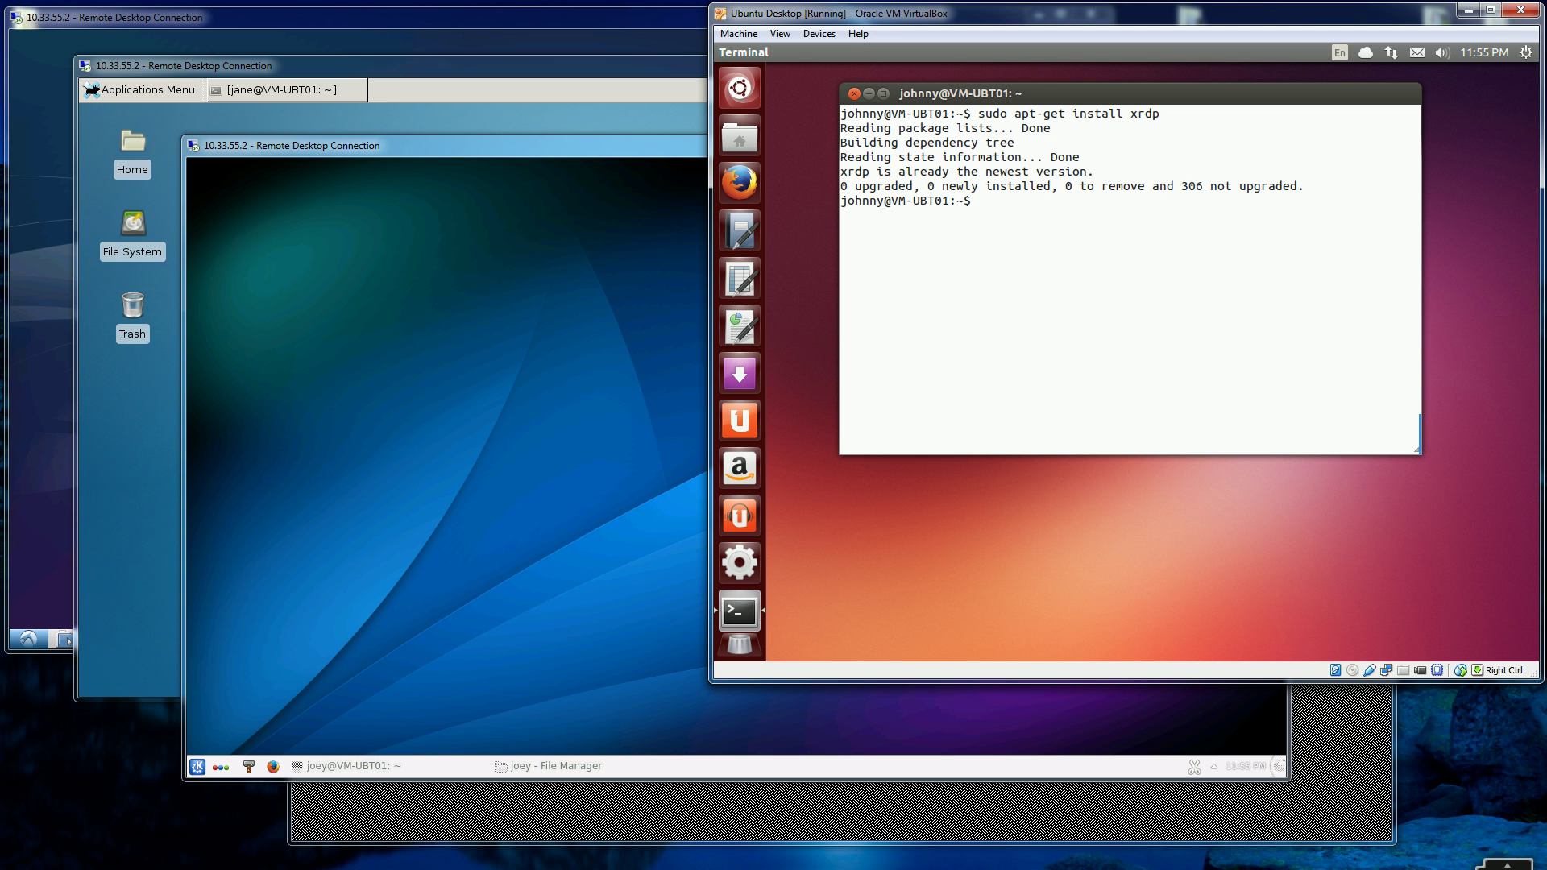
type("clear")
key("Return")
- Run sudo apt-get install kde-workspace-data, which reports it is already the newest version
key("Up")
key("Up")
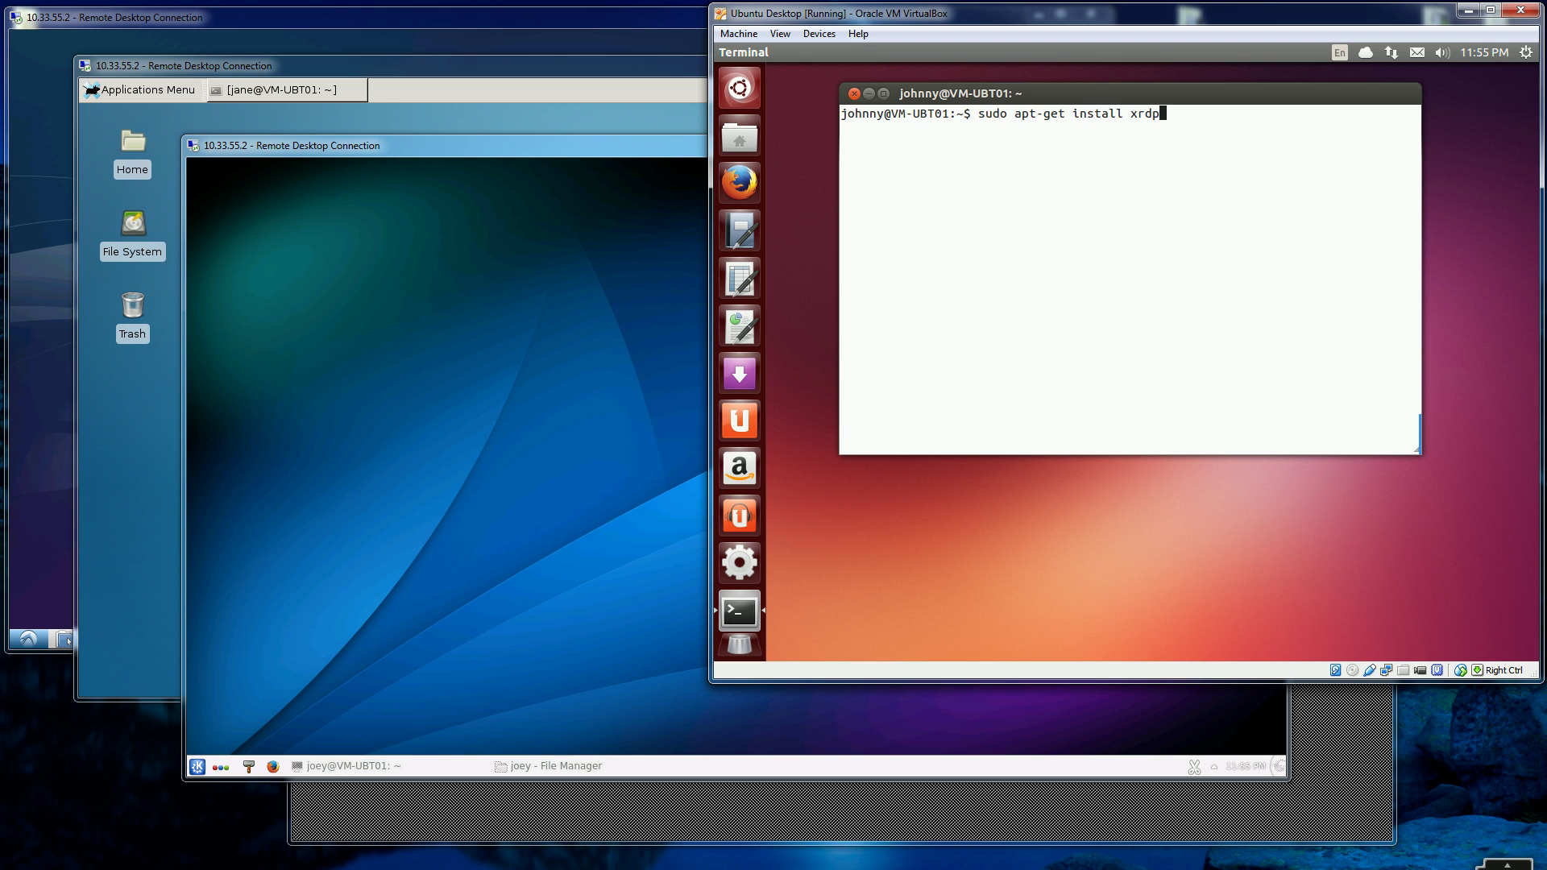
key("Up")
key("Up")
key("BackSpace")
key("BackSpace")
key("BackSpace")
key("BackSpace")
key("BackSpace")
key("BackSpace")
key("BackSpace")
key("BackSpace")
key("BackSpace")
key("BackSpace")
key("BackSpace")
key("BackSpace")
key("BackSpace")
key("BackSpace")
type("f")
key("BackSpace")
type("desktop")
key("BackSpace")
key("BackSpace")
key("BackSpace")
key("BackSpace")
key("BackSpace")
key("BackSpace")
key("BackSpace")
type("worksa")
key("BackSpace")
type("pace")
type("0da")
key("BackSpace")
key("BackSpace")
key("BackSpace")
type("-data")
key("Return")
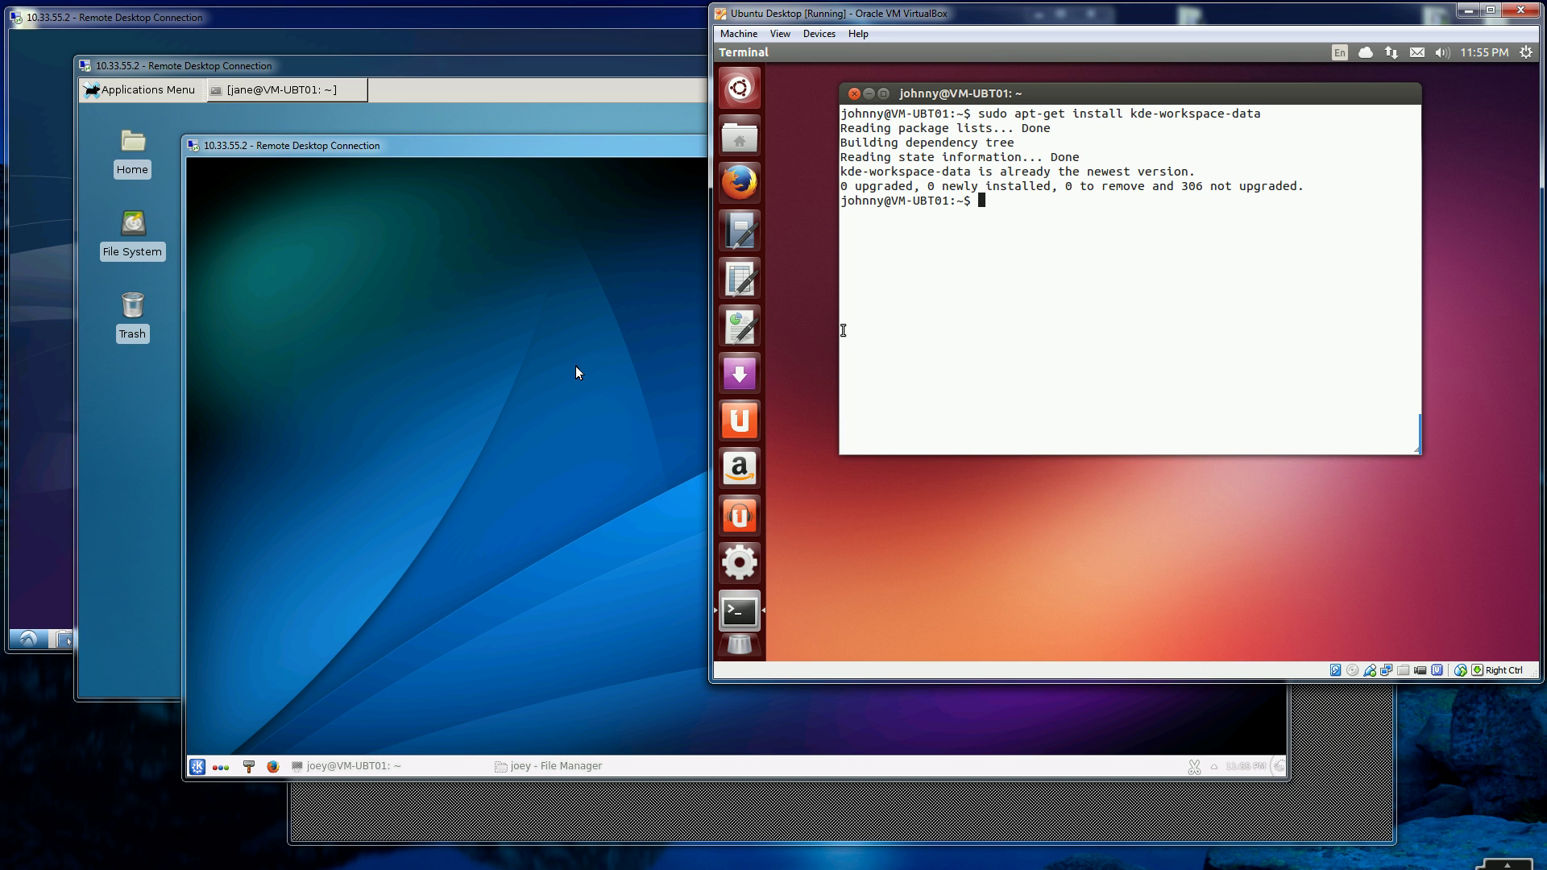
left_click(496, 385)
left_click(198, 767)
left_click(266, 716)
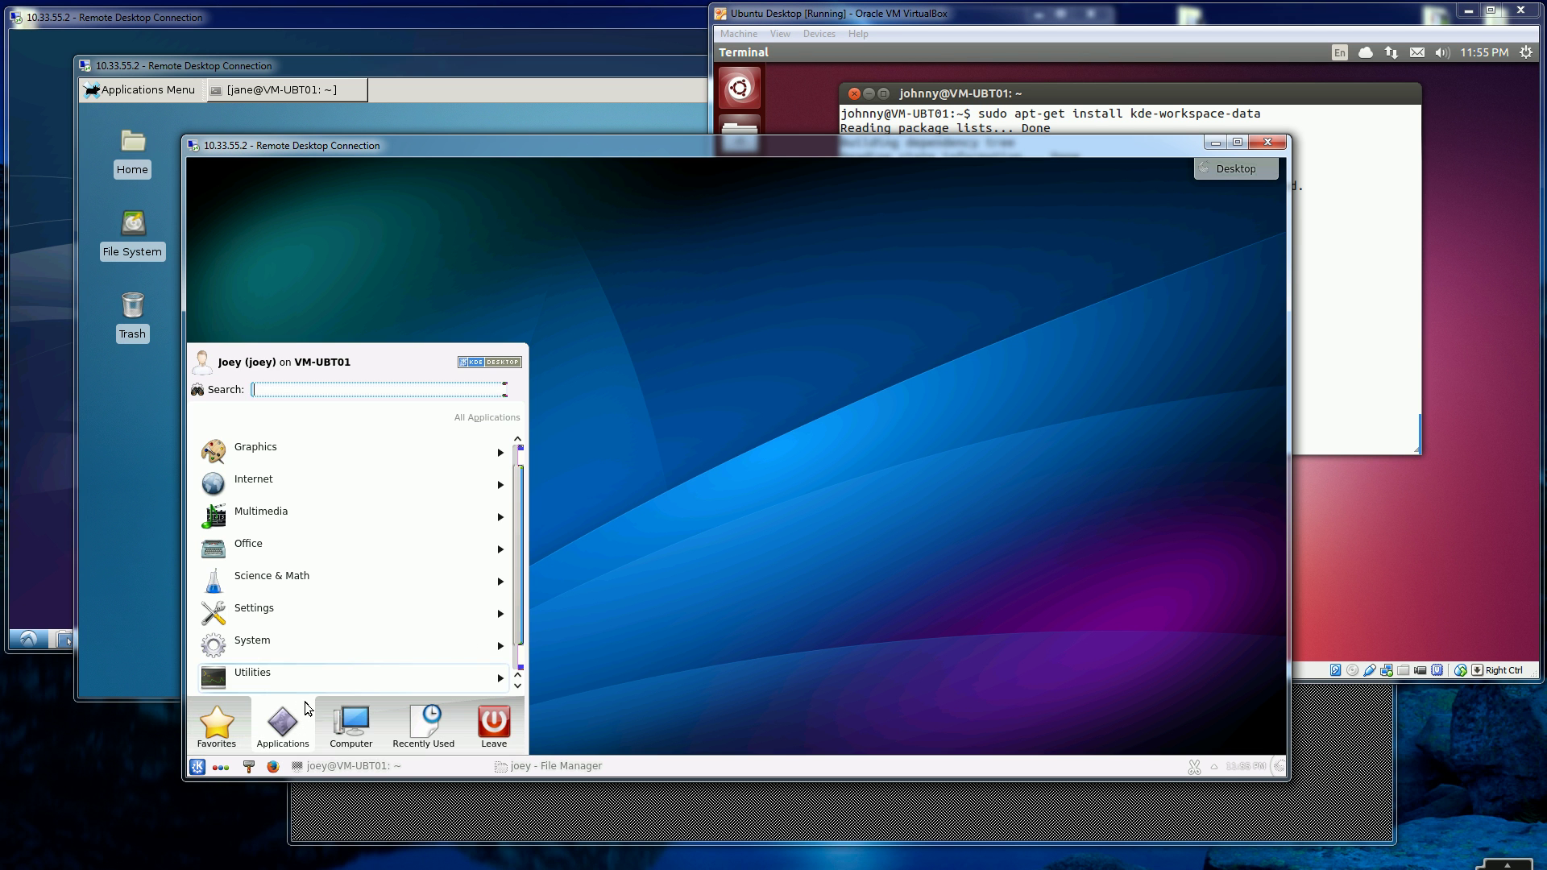
left_click(672, 549)
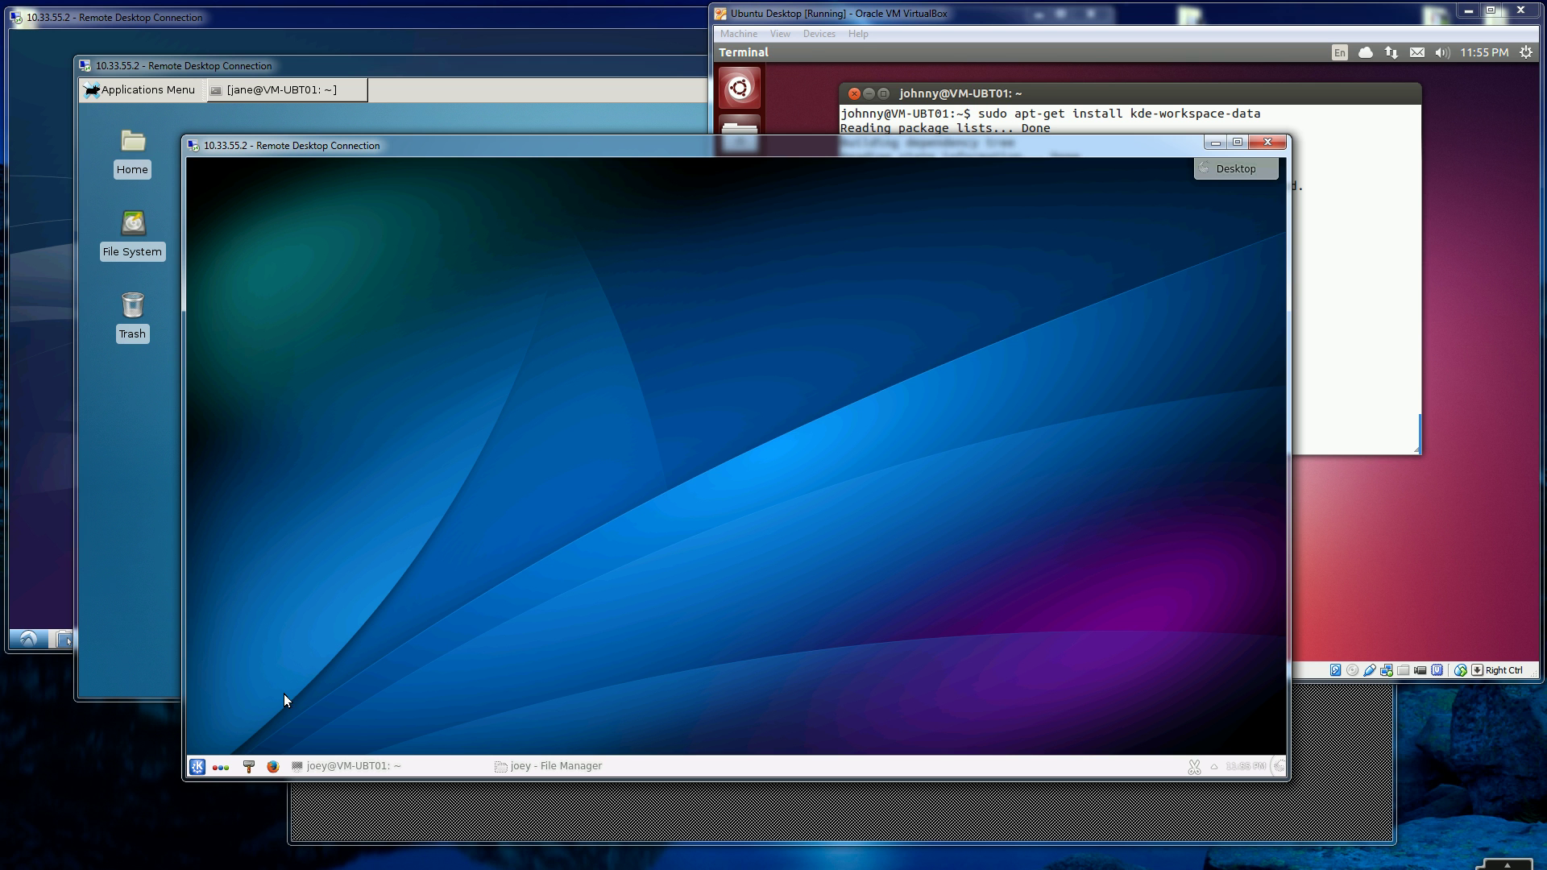
left_click(1416, 476)
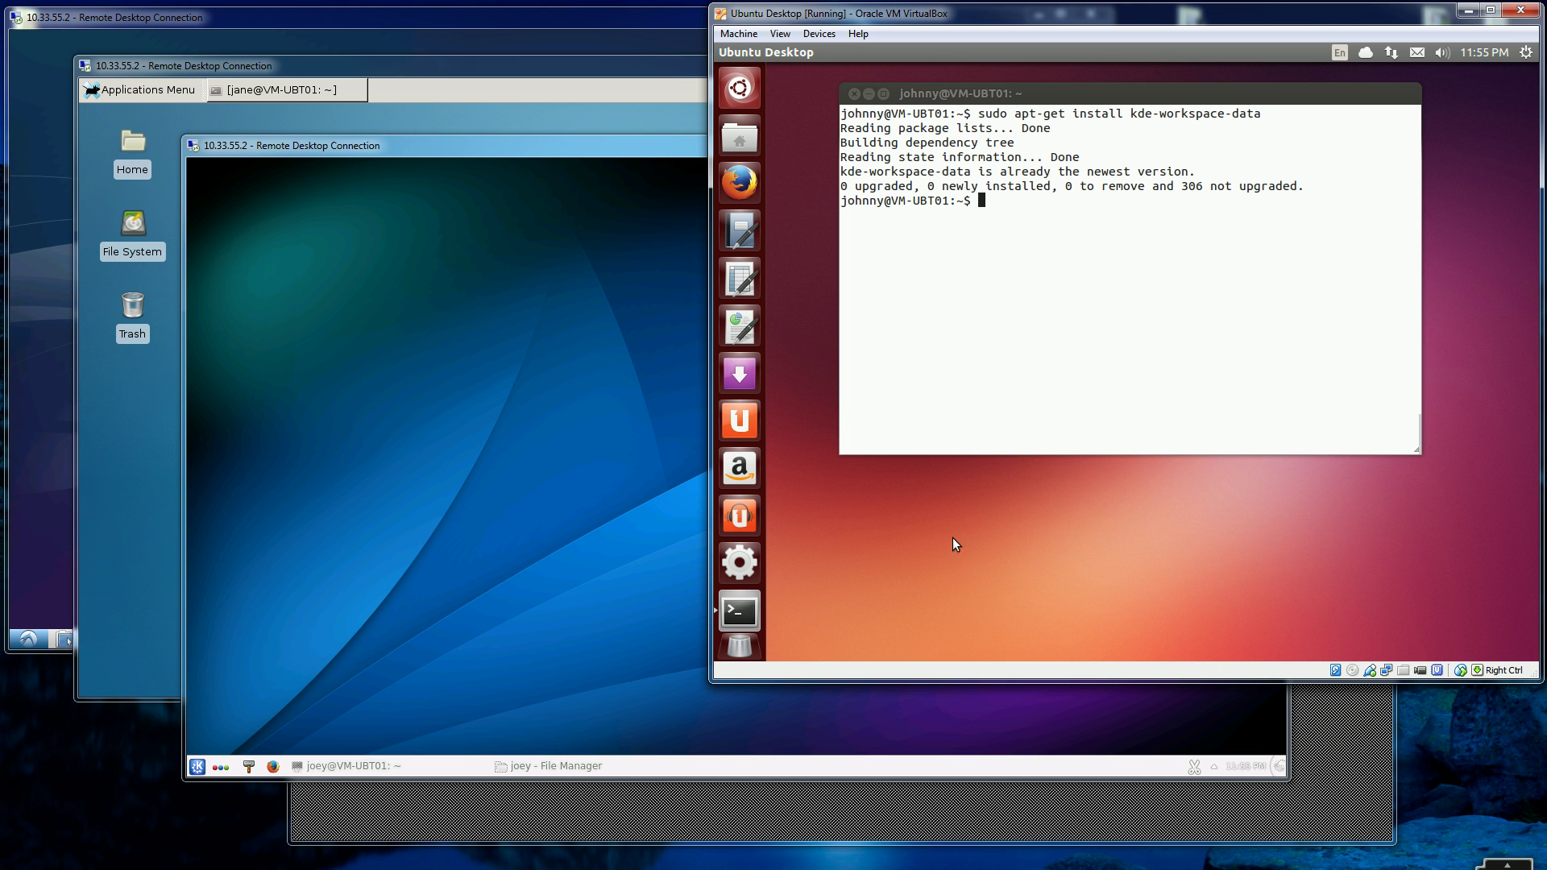
left_click(446, 658)
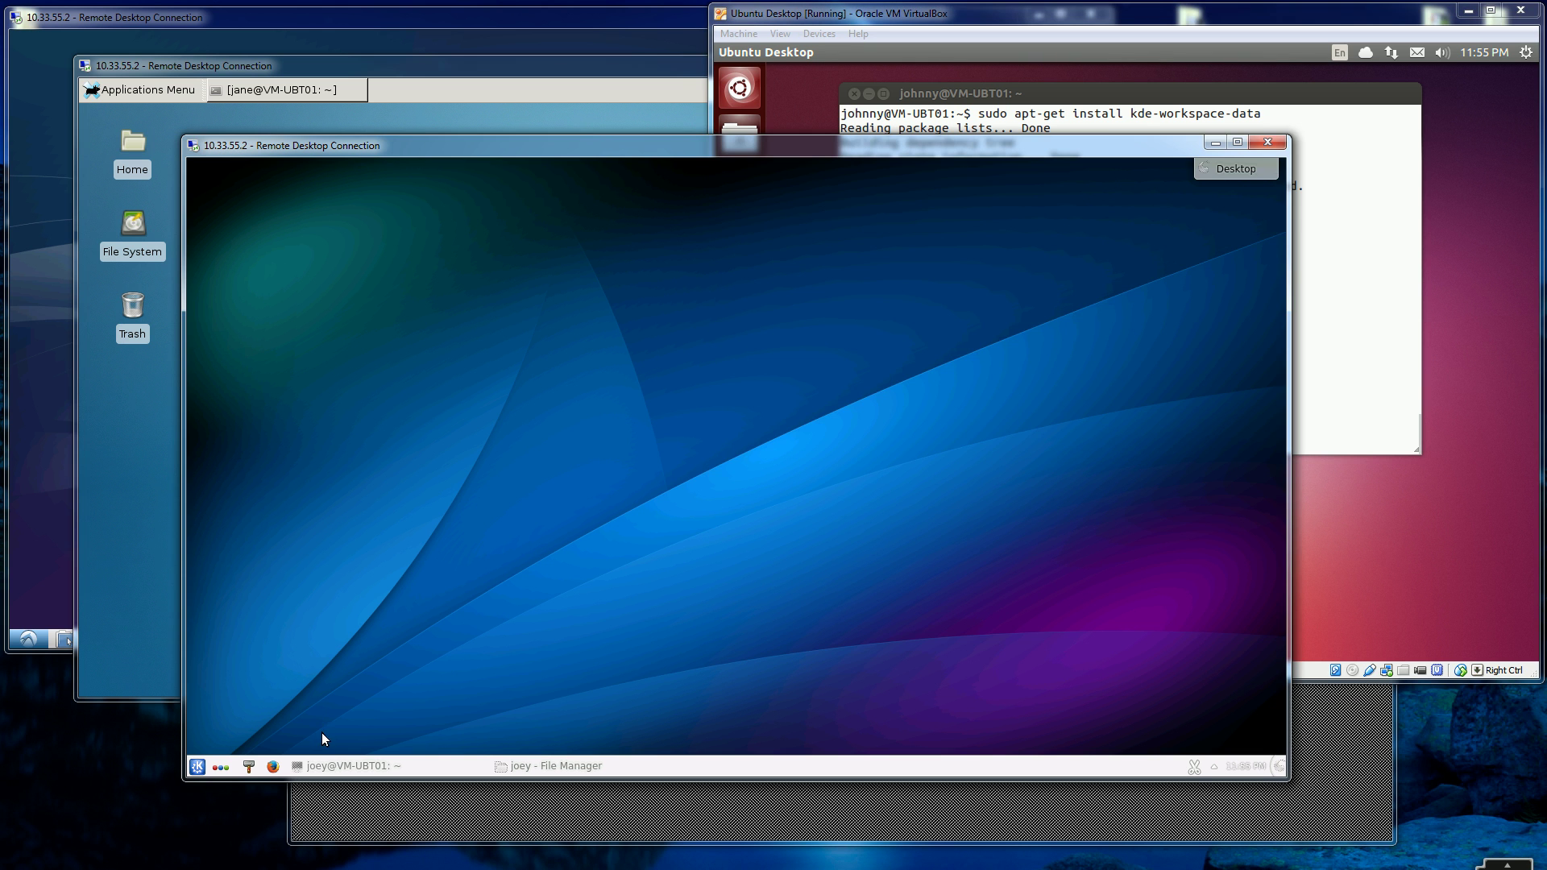
left_click(199, 768)
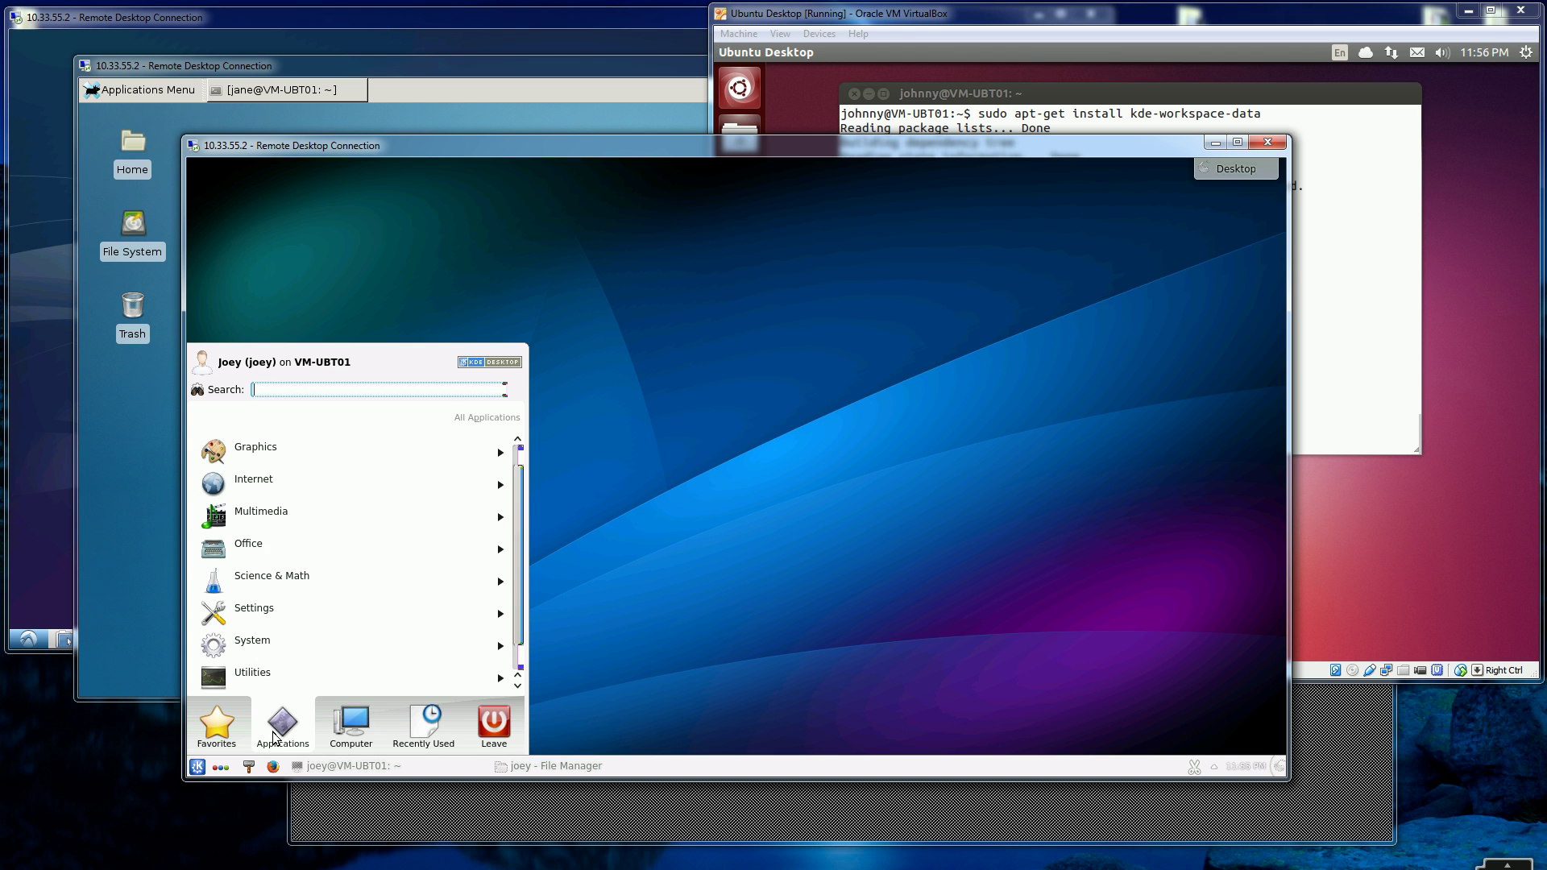
mouse_move(348, 730)
mouse_move(493, 725)
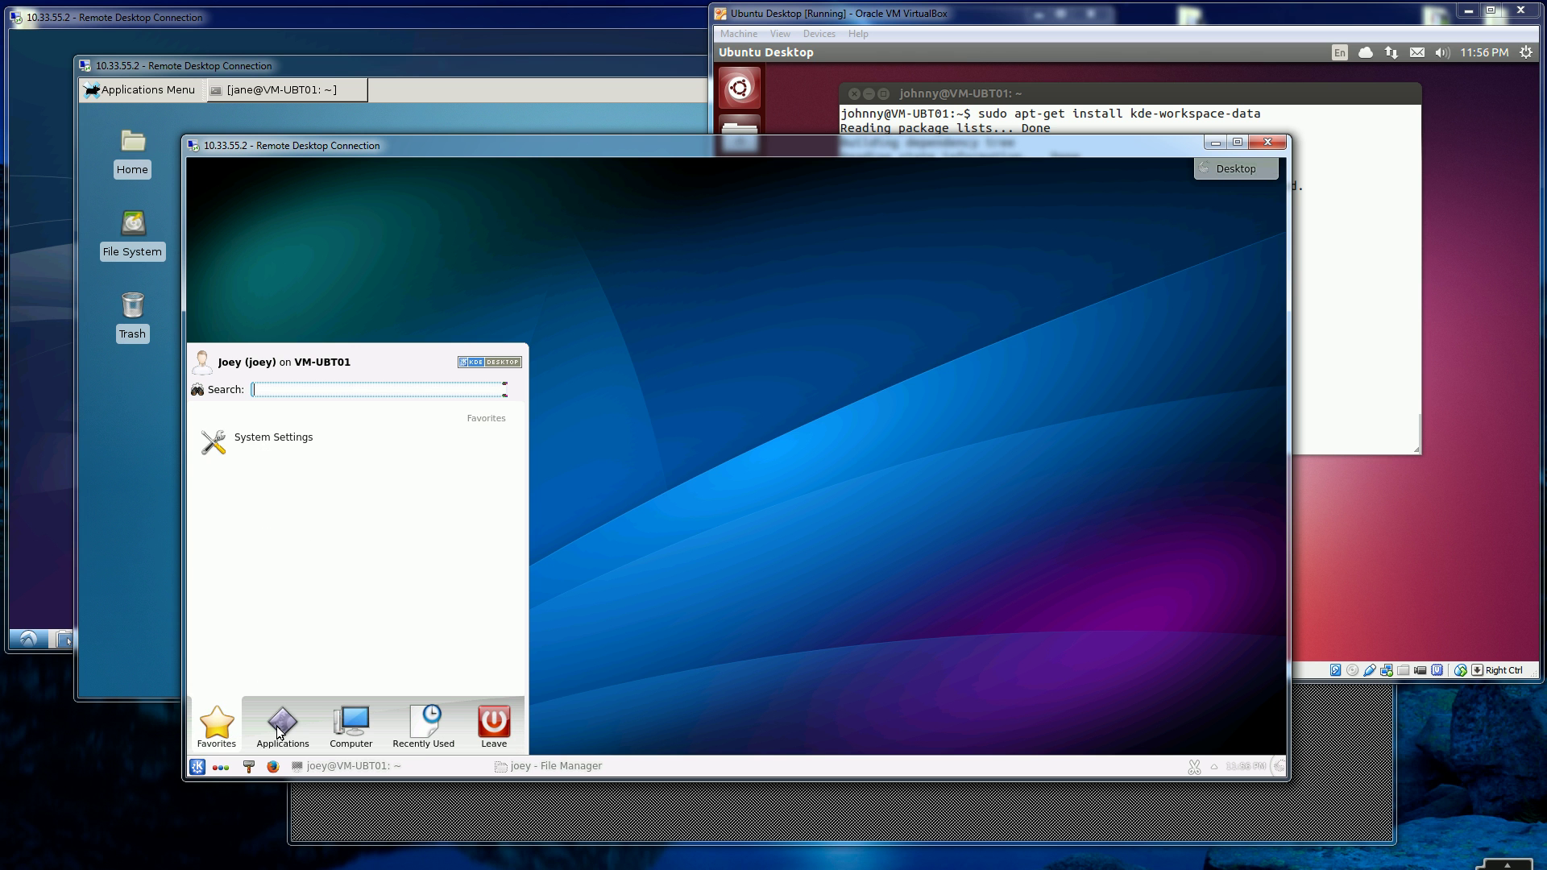
mouse_move(283, 732)
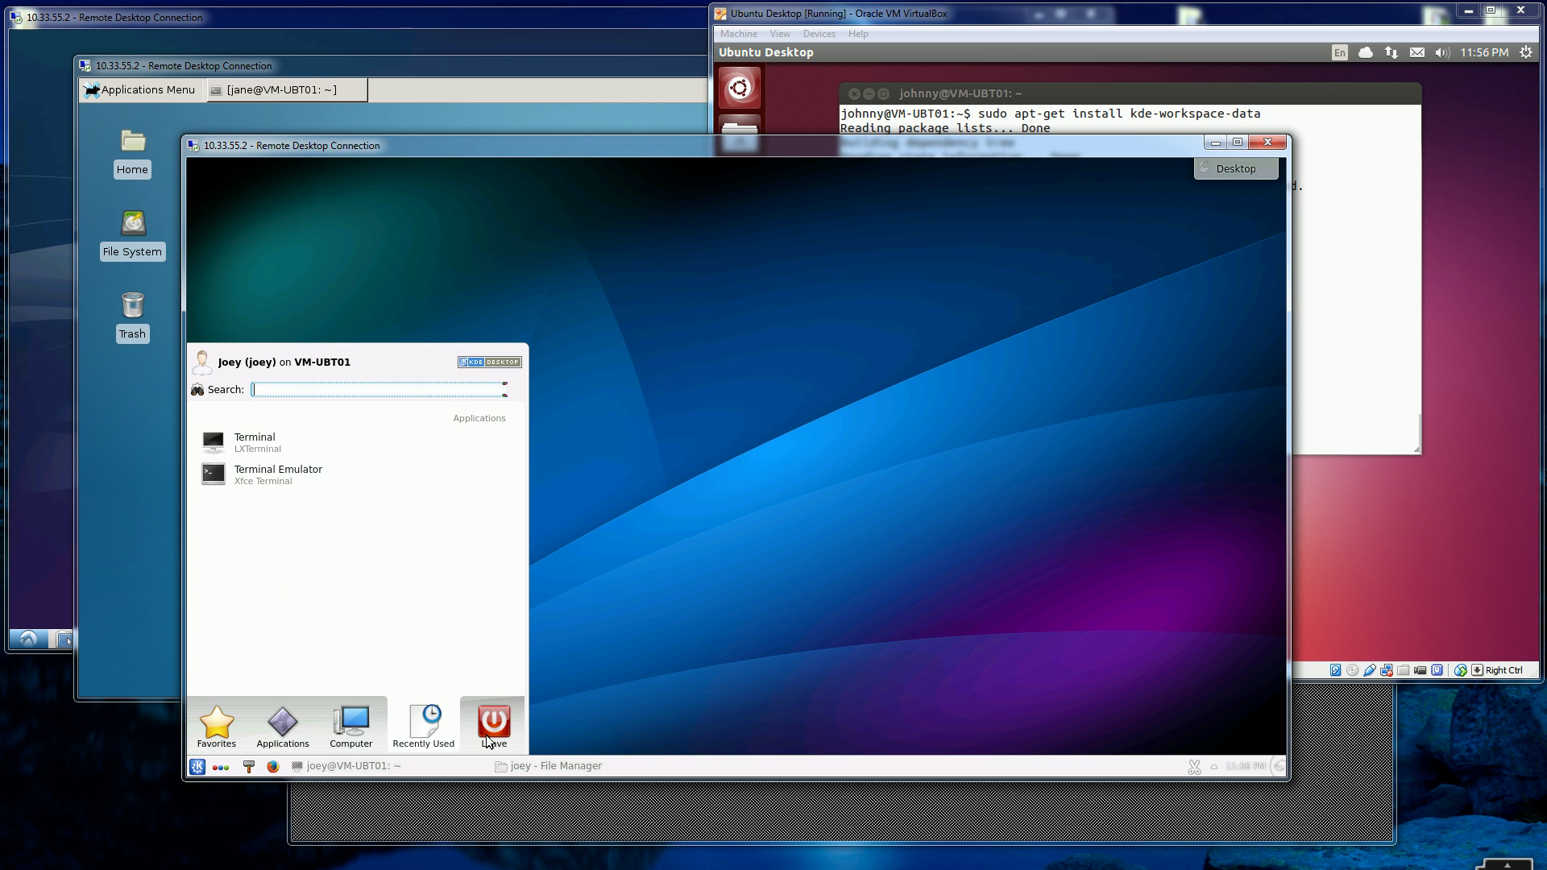
left_click(972, 413)
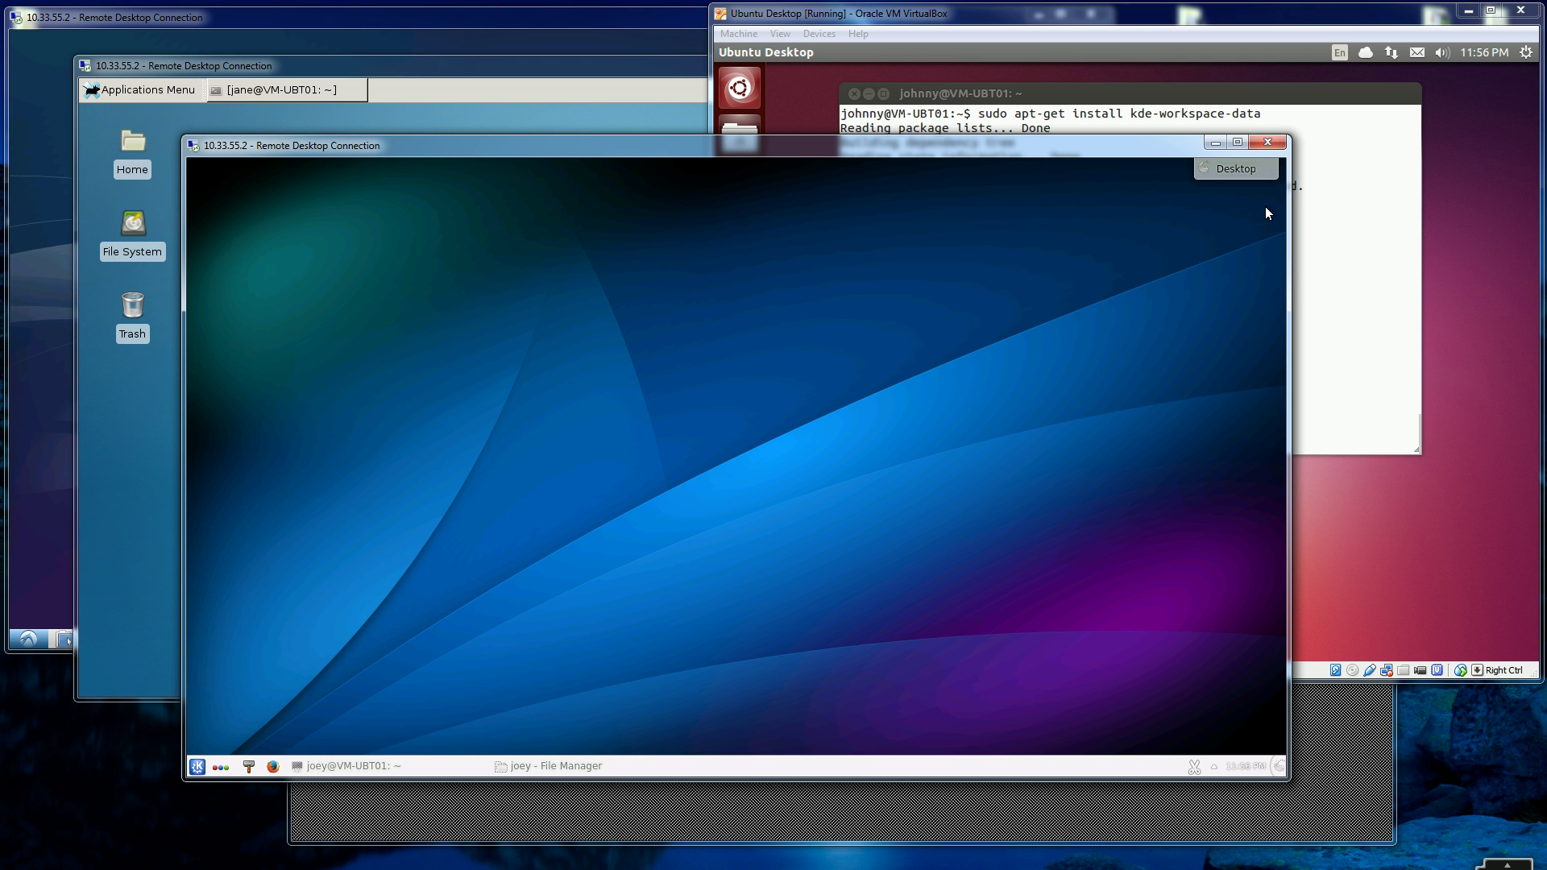
left_click(1244, 172)
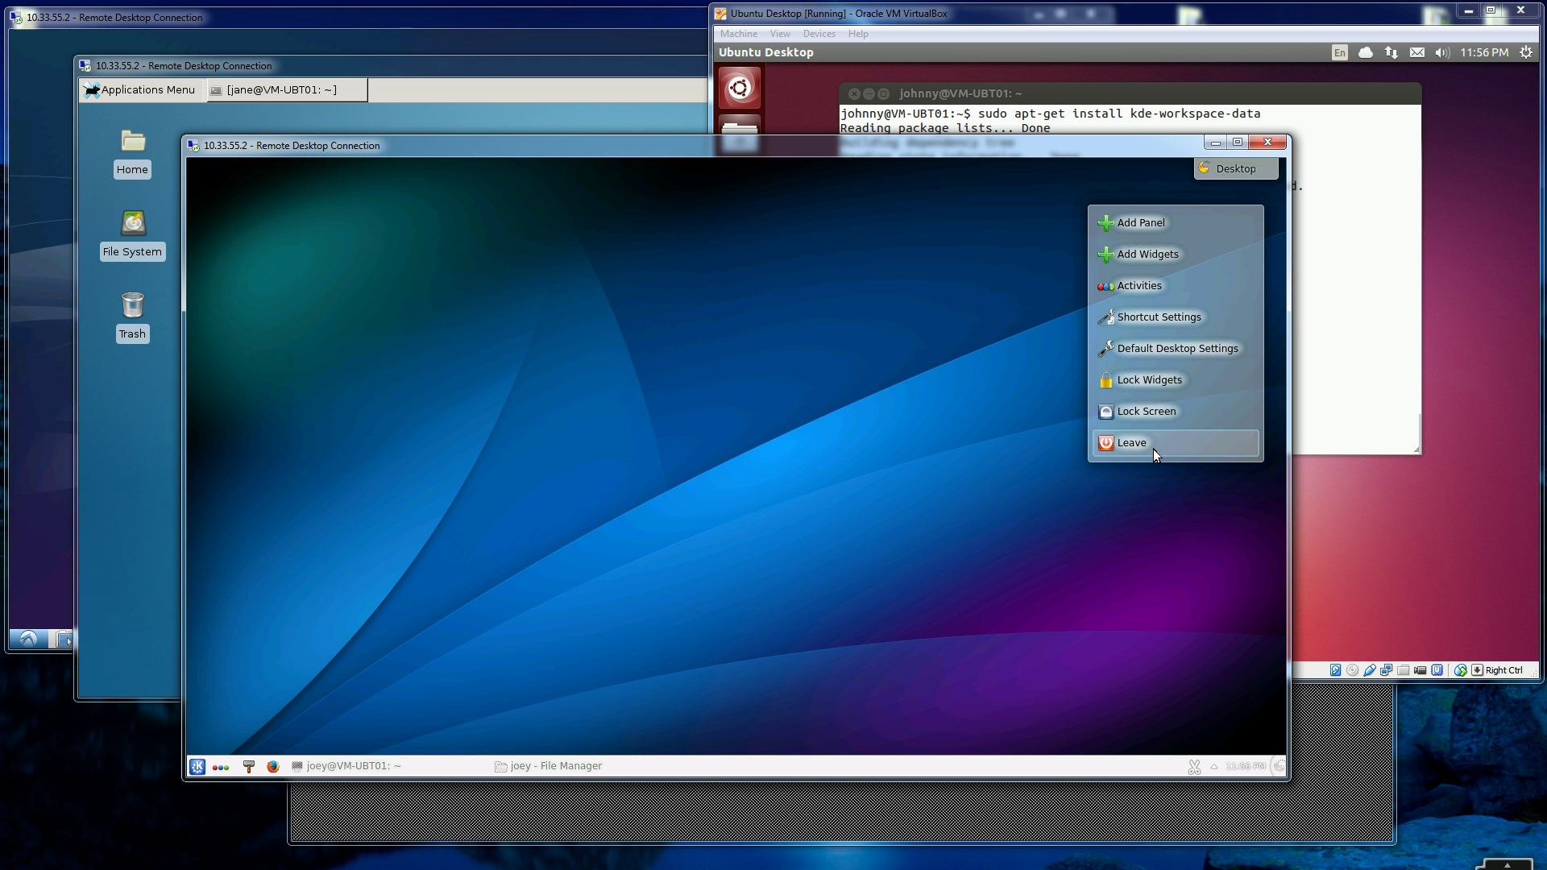
left_click(704, 426)
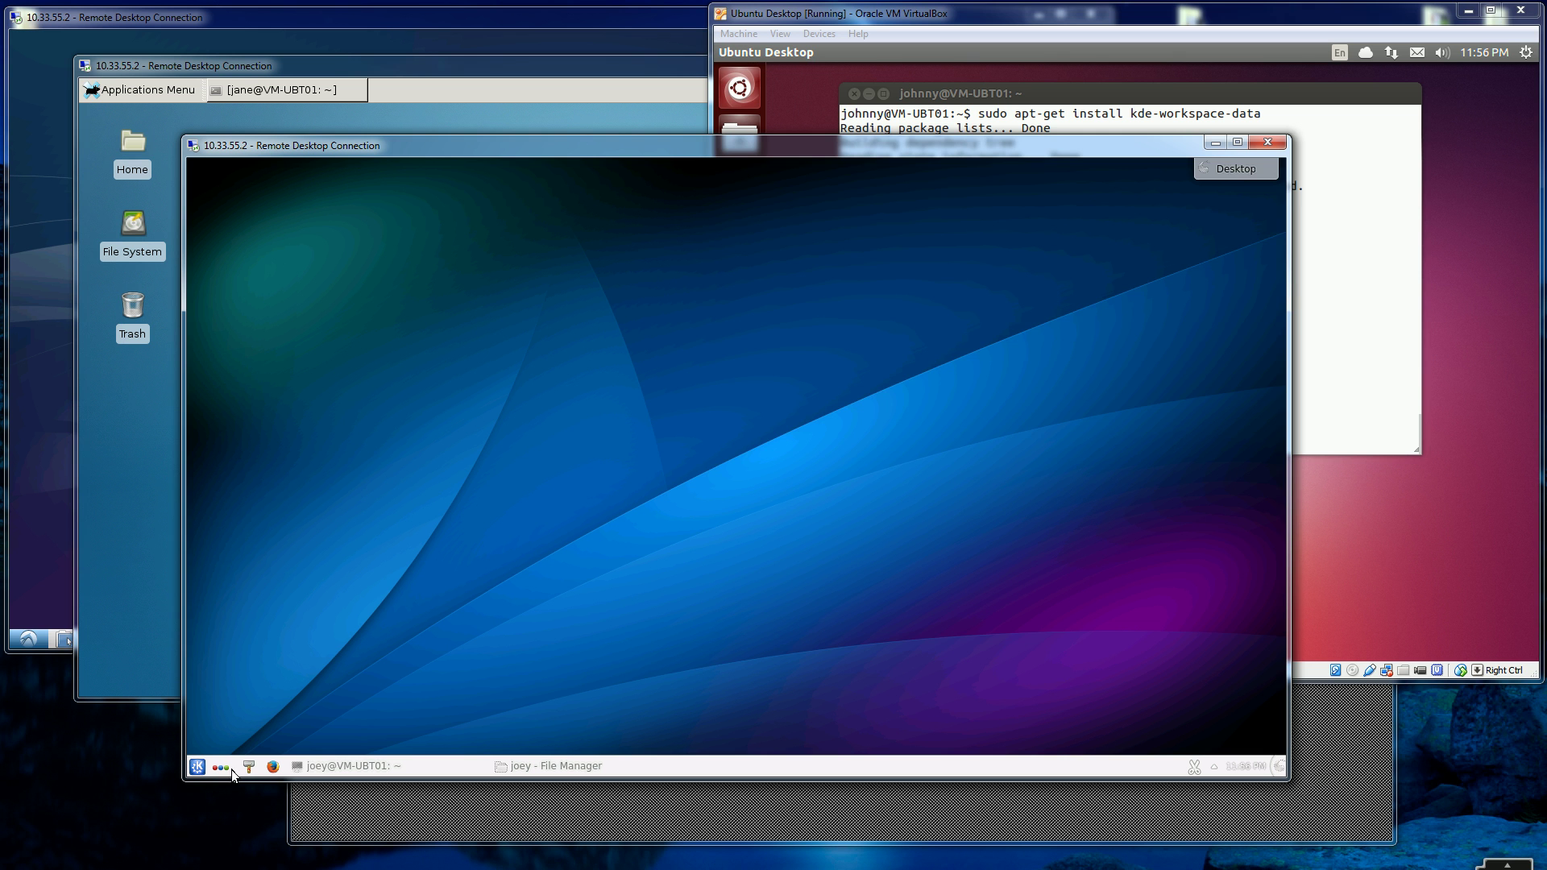
left_click(1339, 344)
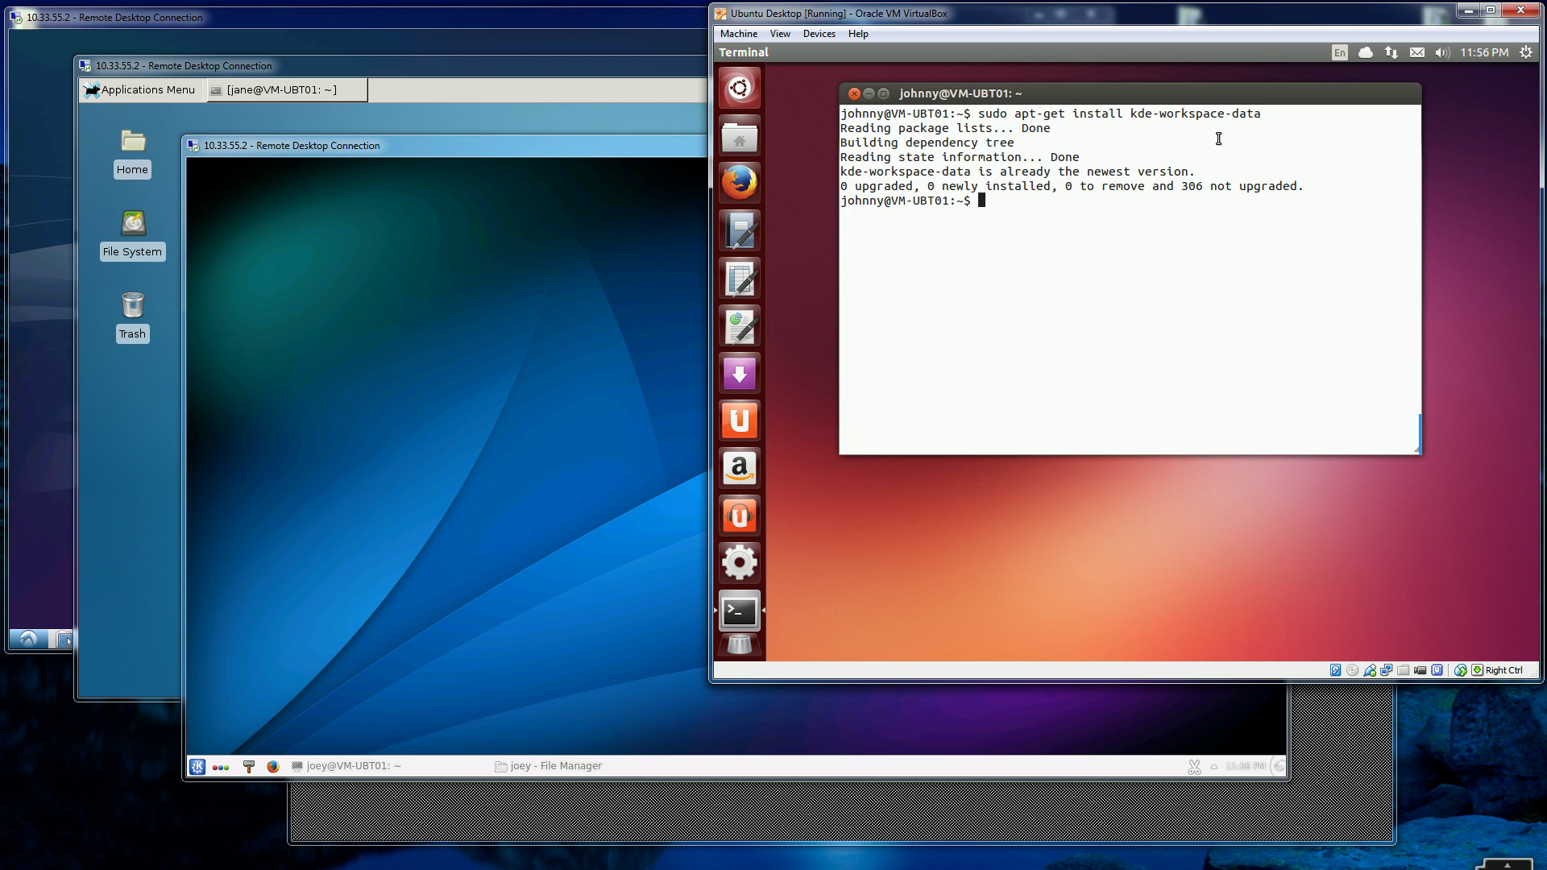
left_click(522, 511)
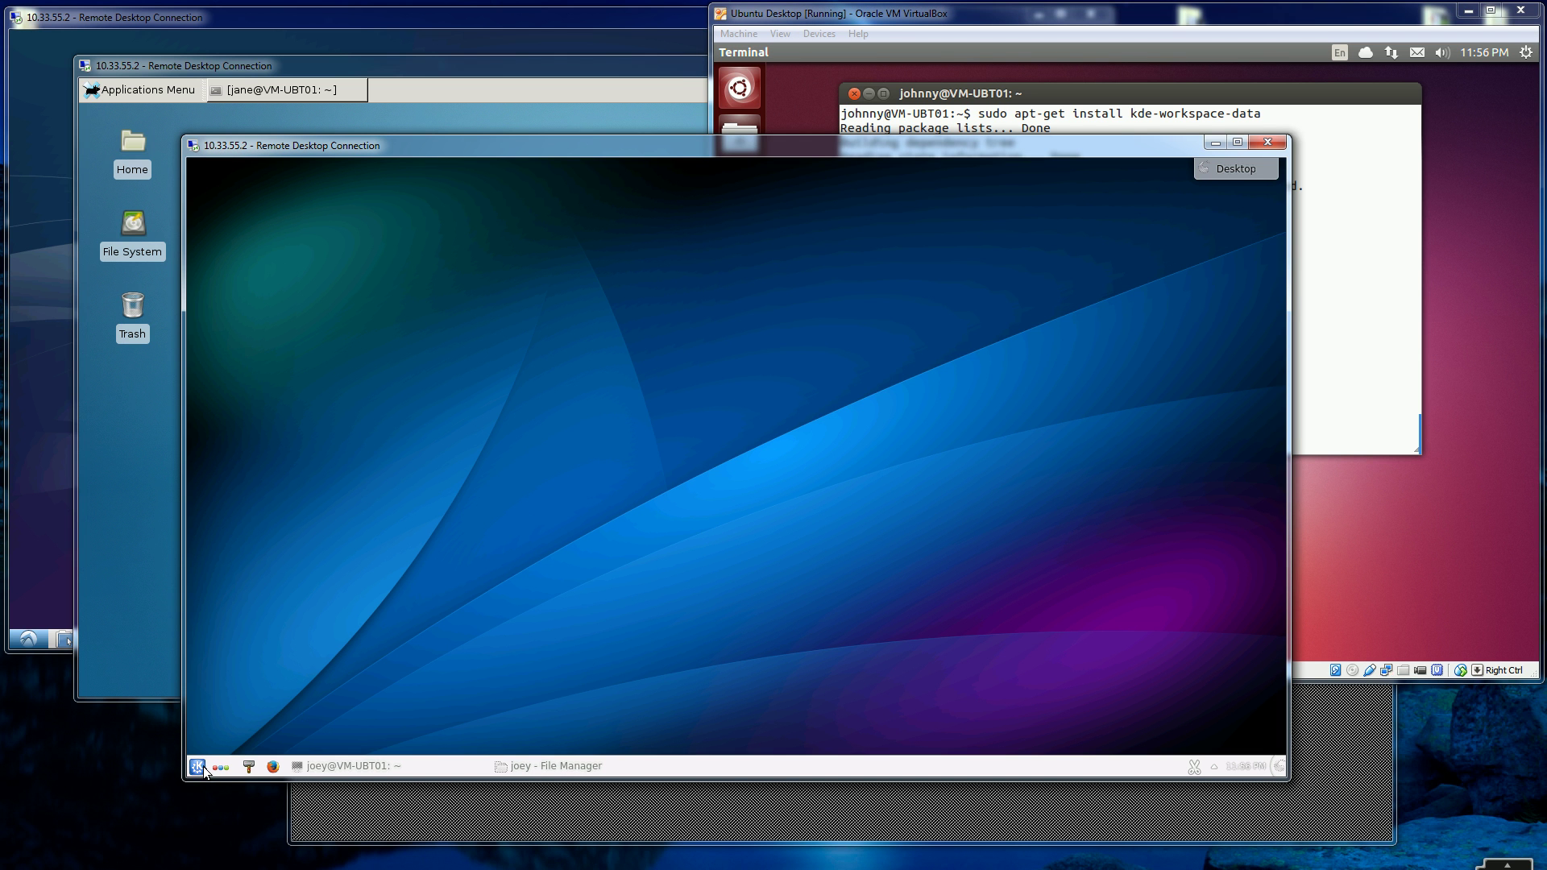
- In the KDE session terminal, go to the home folder, list all files, and display .xsession
left_click(349, 765)
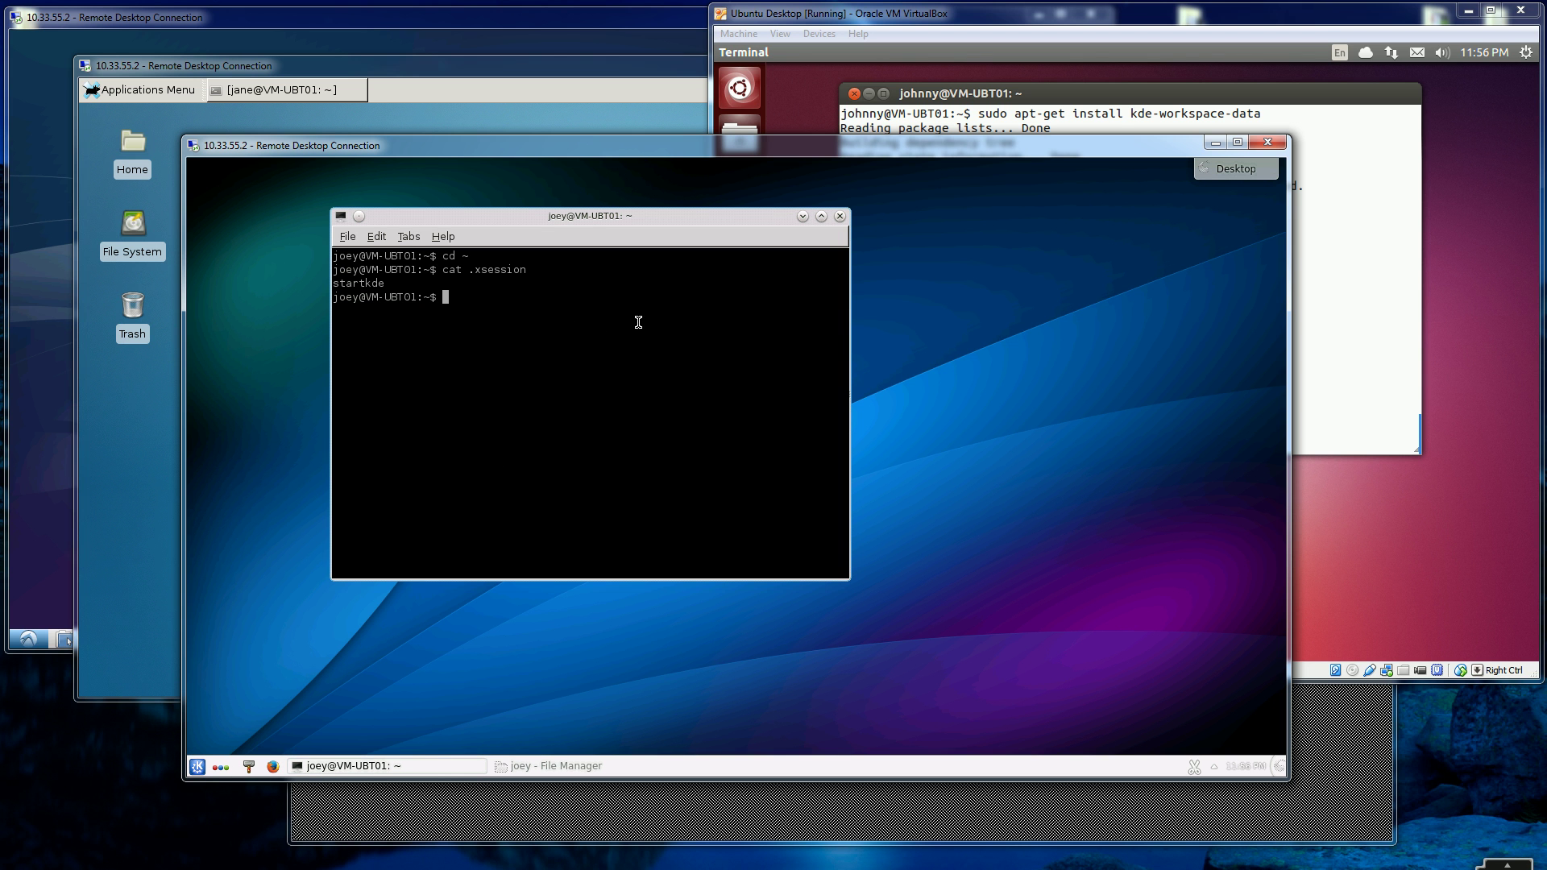
type("cd ~")
key("Return")
type("ls -la")
key("Return")
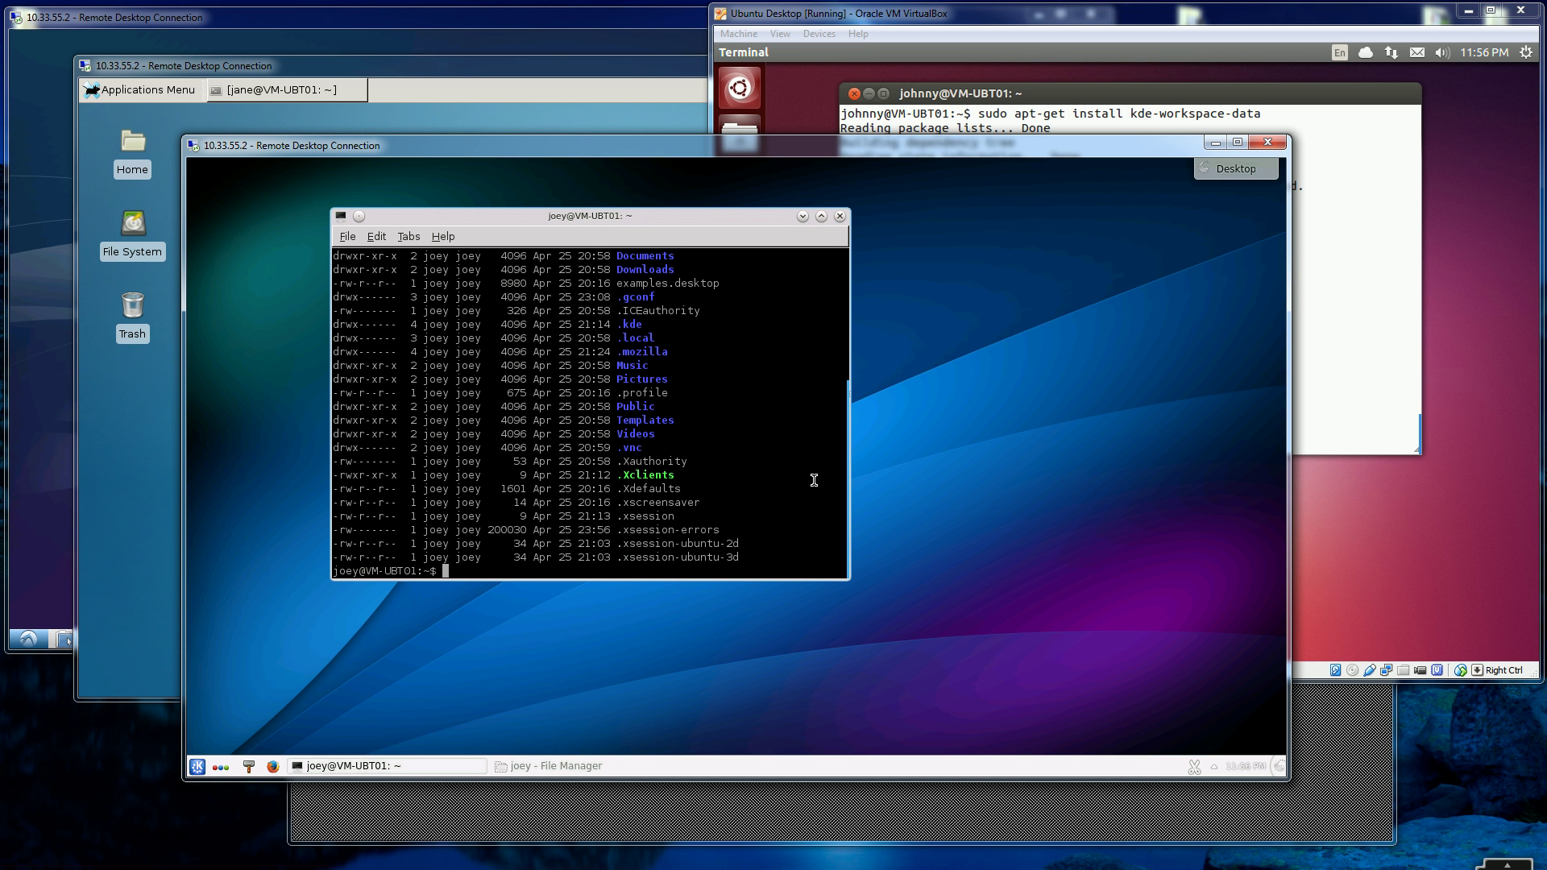
type("cat .xsession")
key("Return")
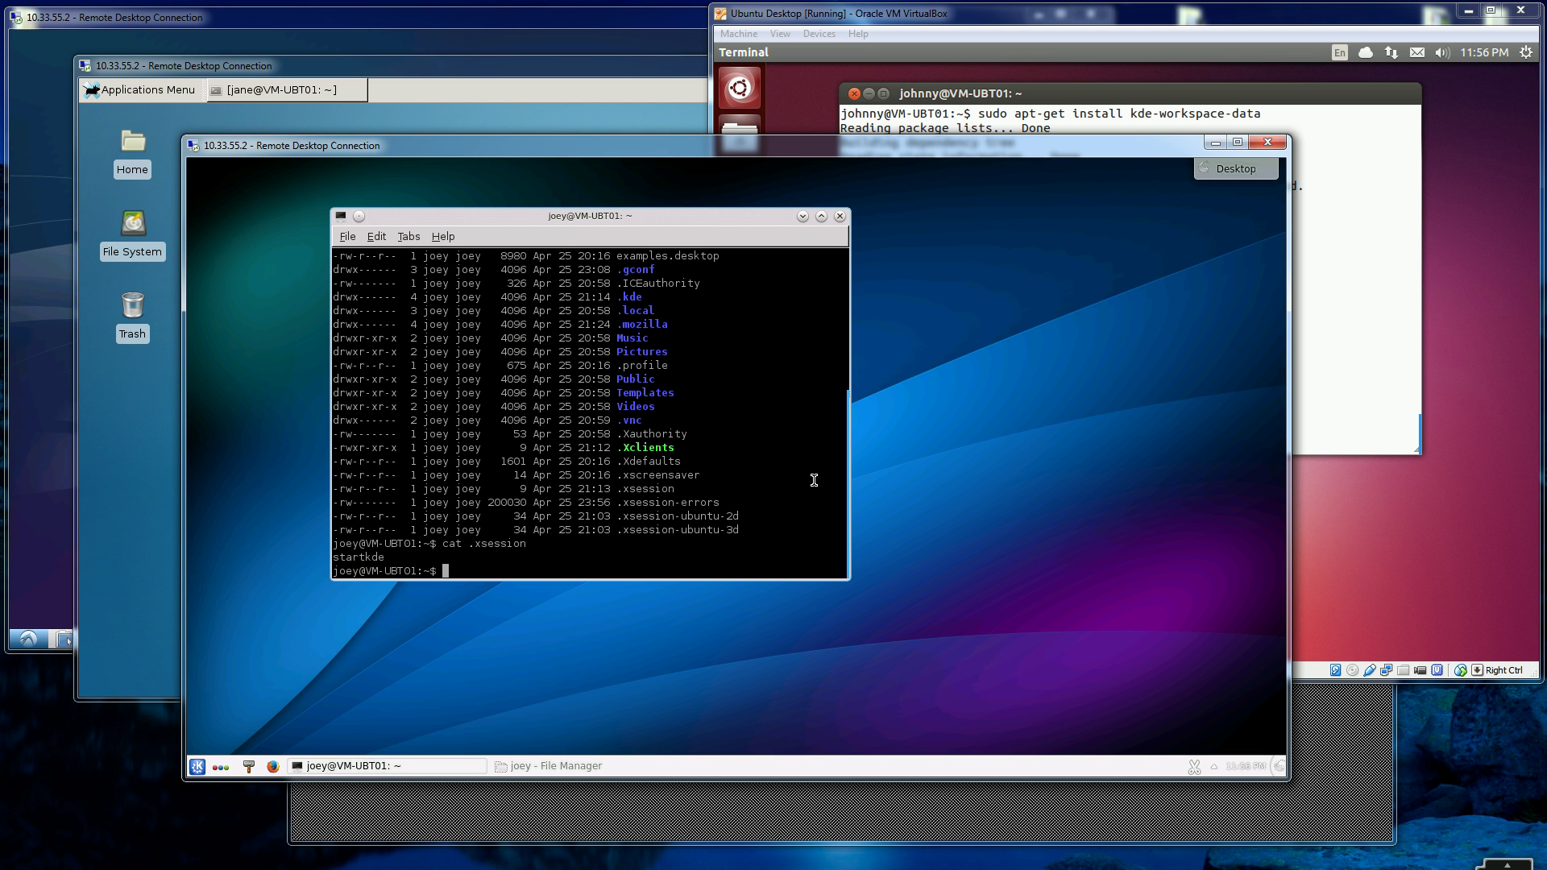
- Type the command echo startkde > ~/.xsession without running it
type("c")
type("cho ")
type("sta")
type("rtke")
type("e > ")
type(".x")
key("BackSpace")
key("BackSpace")
type("~/.xsession")
- Clear the Ubuntu VM terminal
left_click(1383, 278)
type("cl")
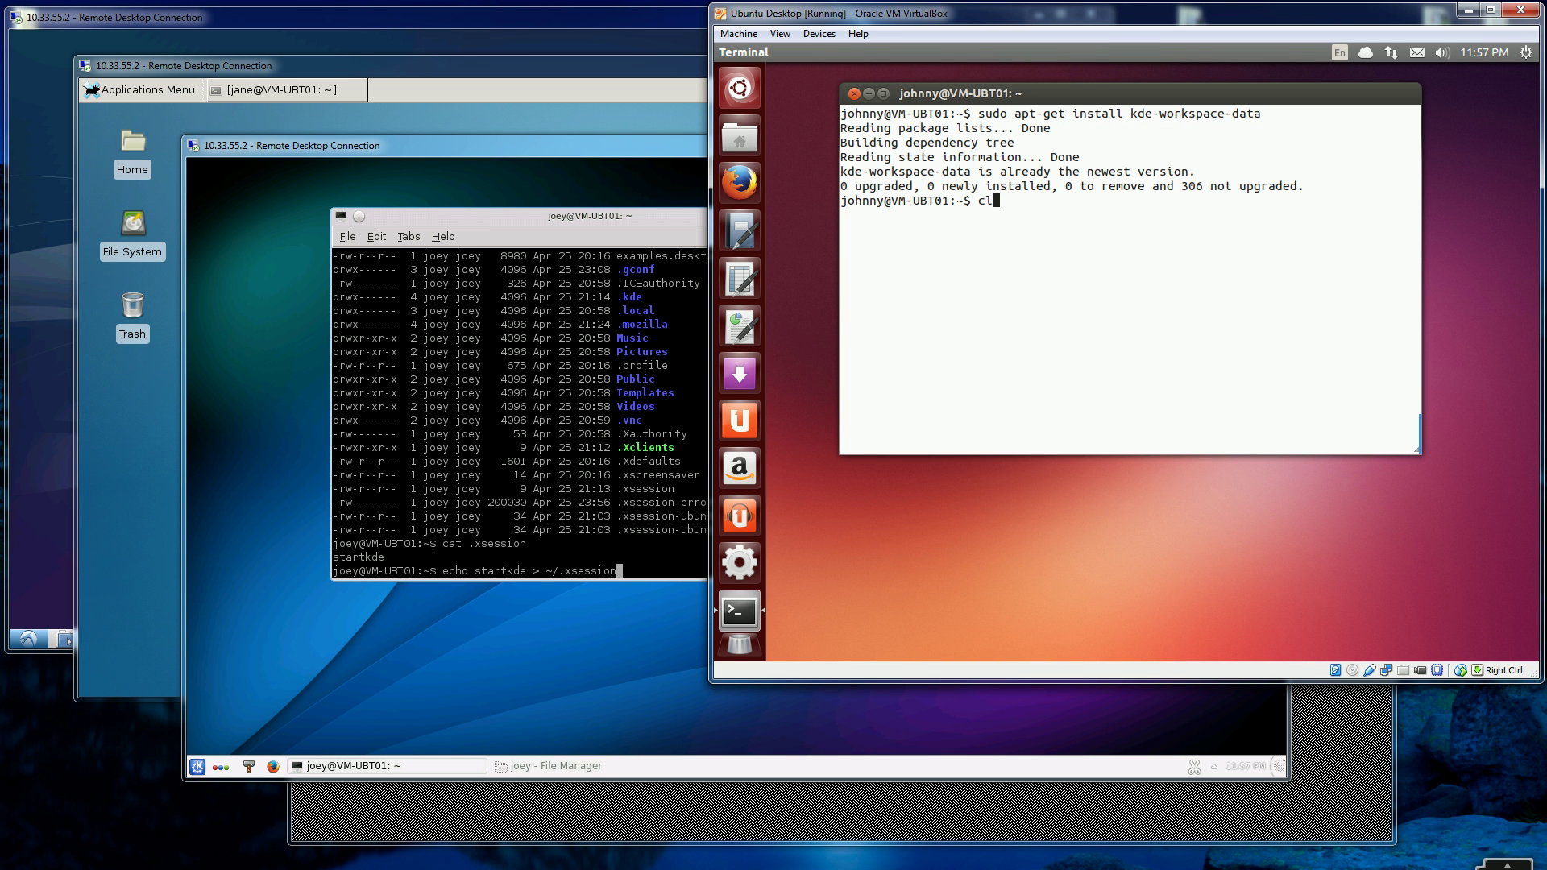
type("ear")
key("Return")
- Rerun sudo apt-get install lubuntu-desktop from history, then bring the Lubuntu session forward
key("Up")
key("Up")
key("Down")
key("Up")
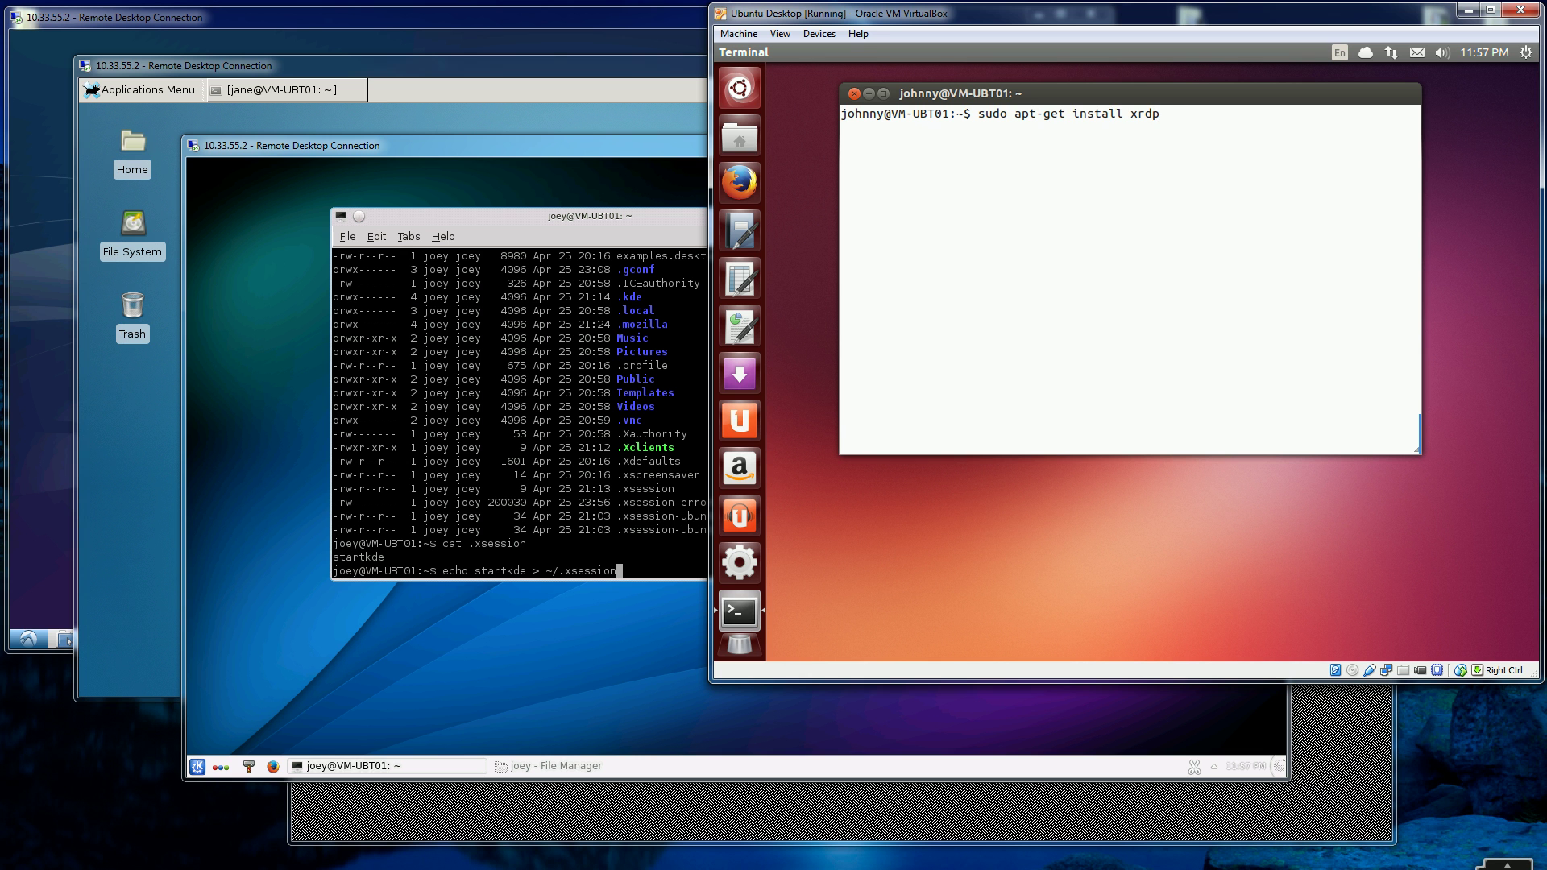
key("Down")
key("Up")
key("Up")
key("Up")
key("Up")
key("Up")
key("Return")
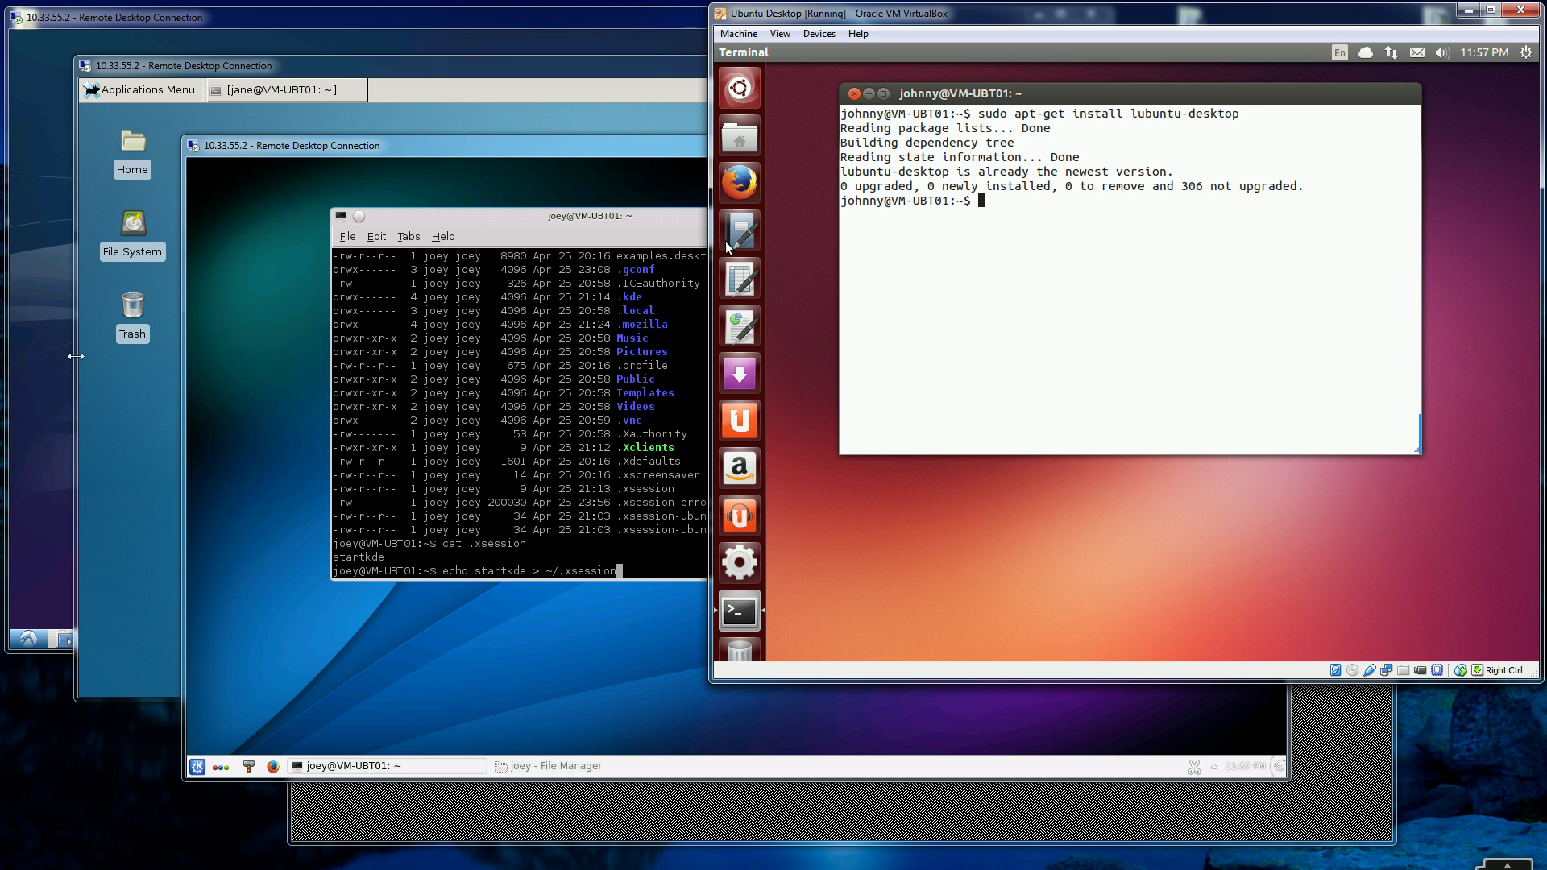
left_click(46, 362)
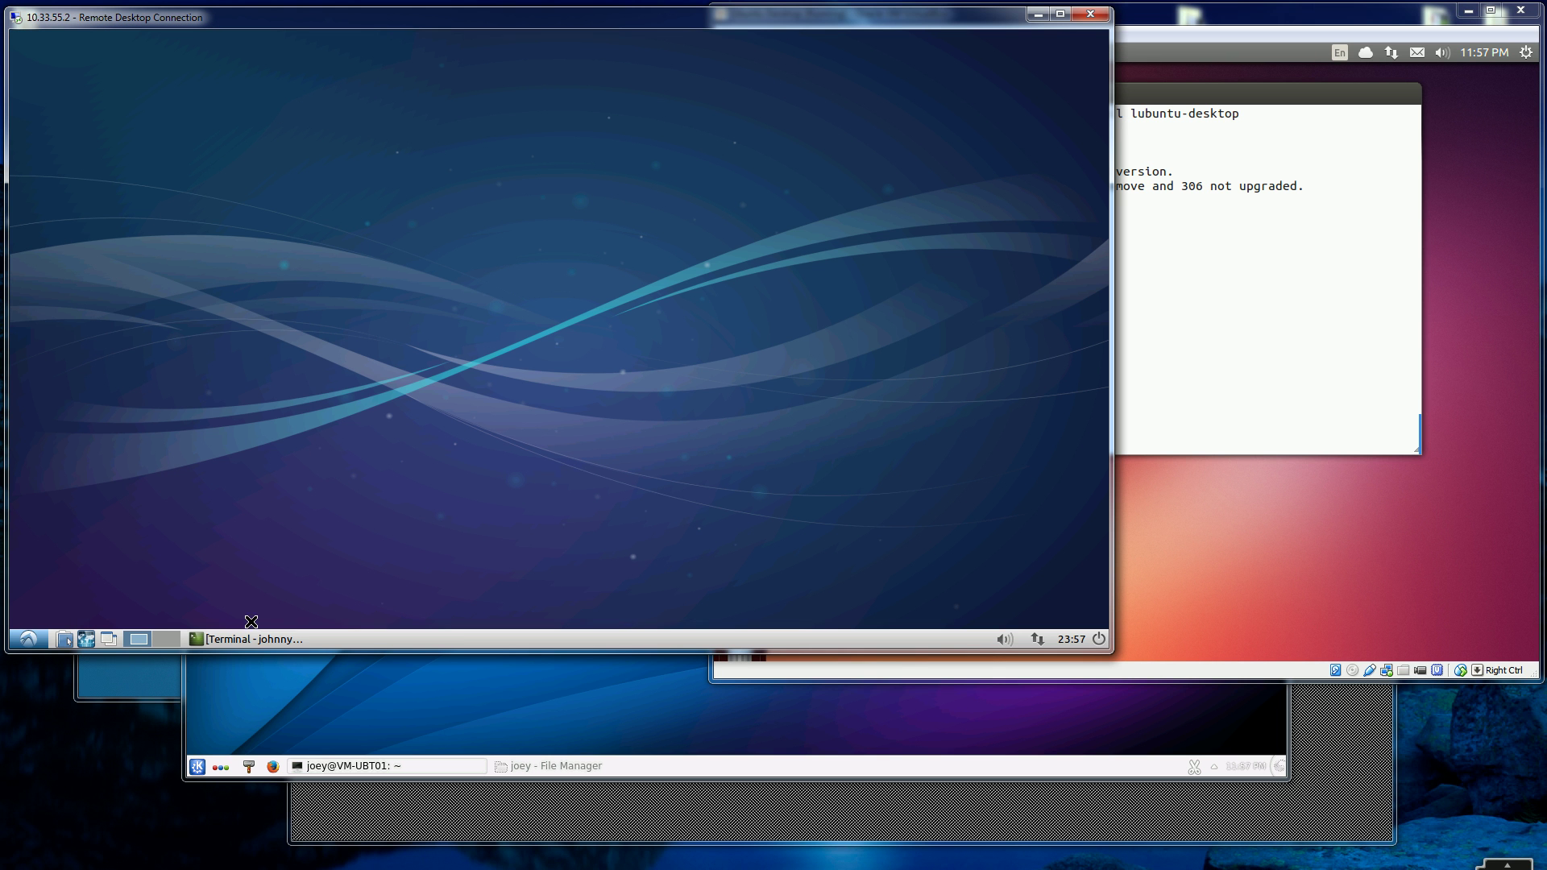
- Restore the LXDE terminal and browse the Lubuntu application menu
left_click(30, 641)
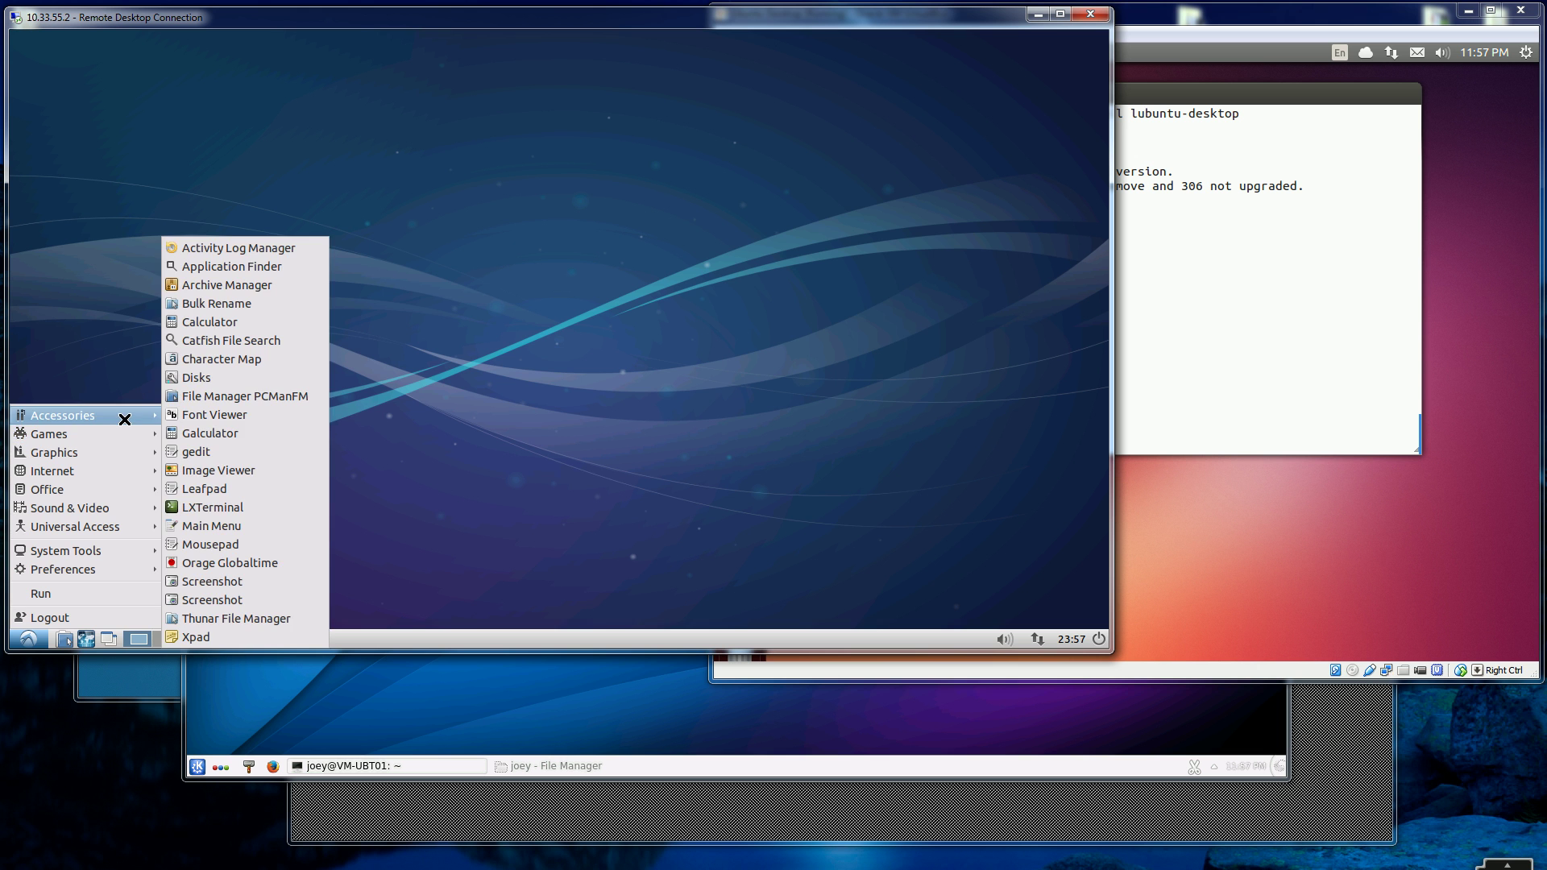
left_click(527, 529)
left_click(236, 643)
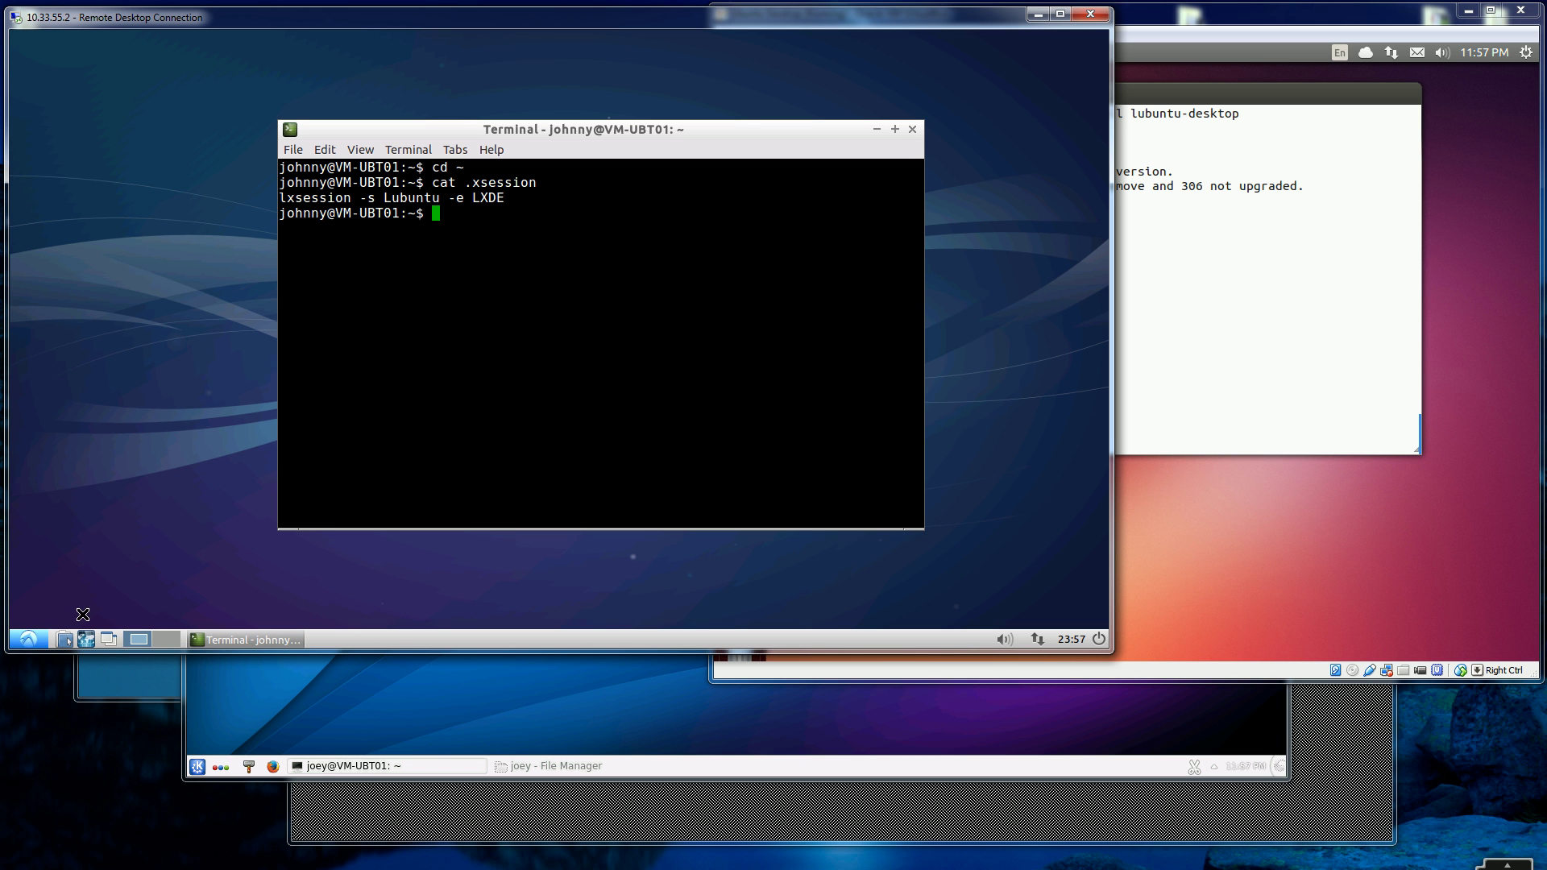
left_click(24, 639)
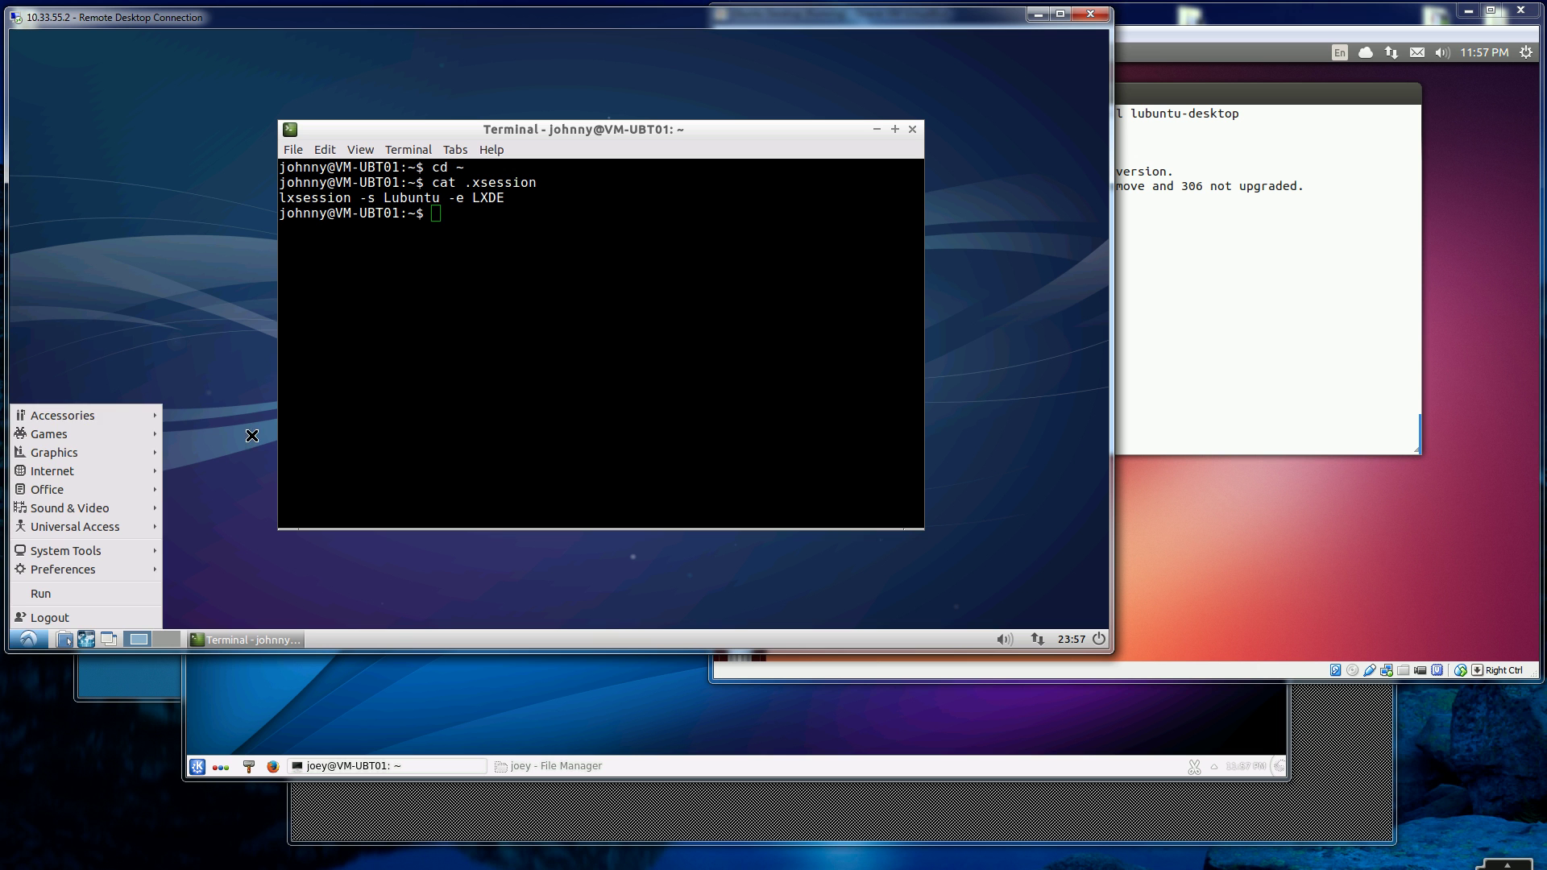
mouse_move(134, 414)
left_click(1099, 640)
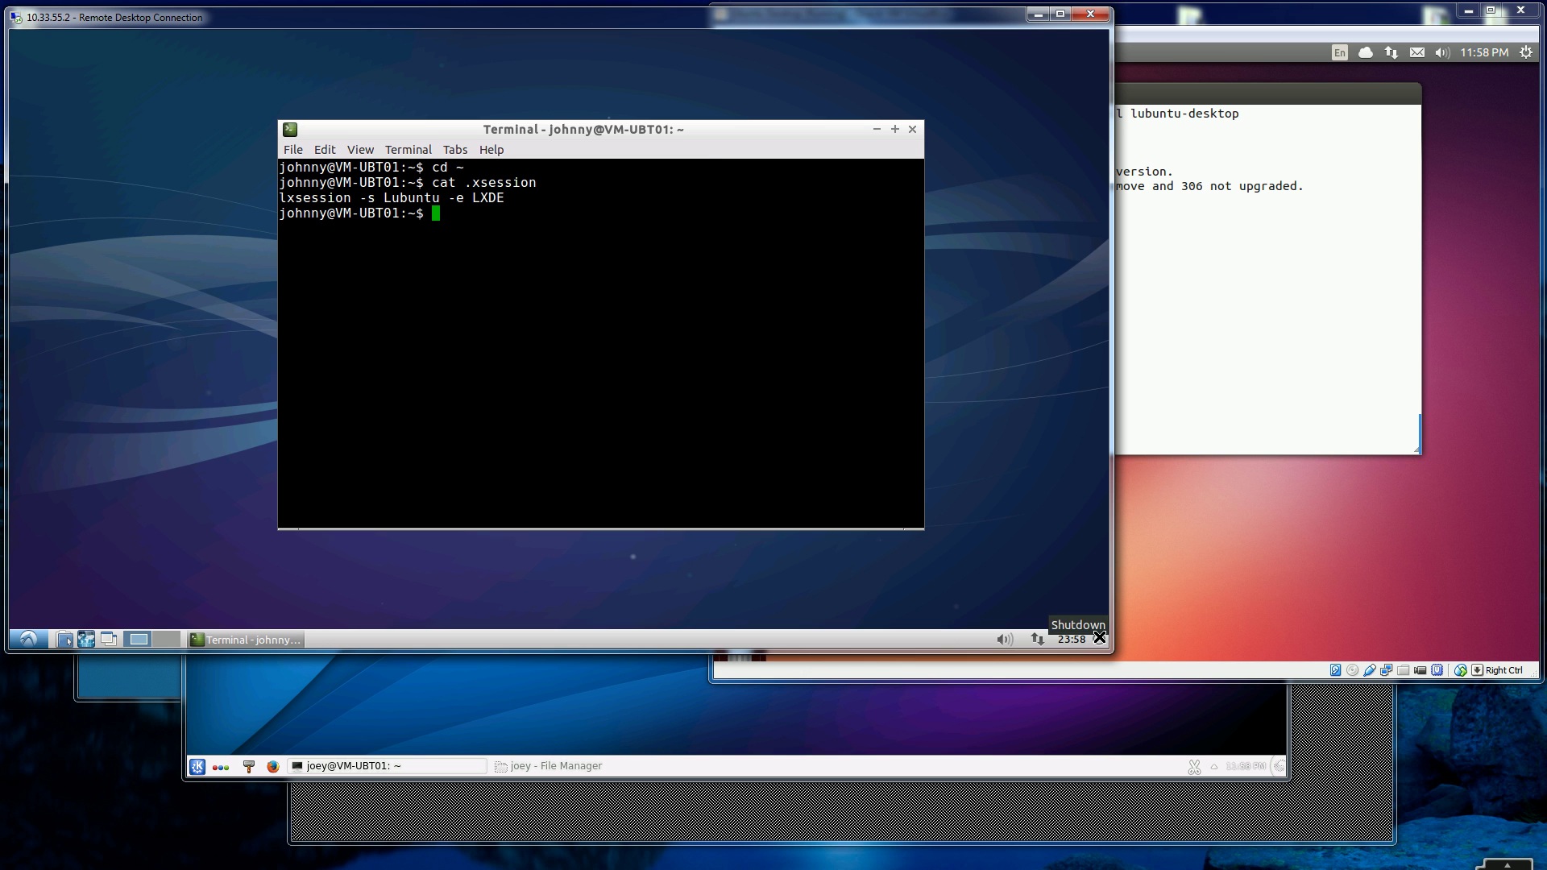
- Cancel the session logout dialog, then bring the Ubuntu VM window forward and nudge it left
left_click(1099, 637)
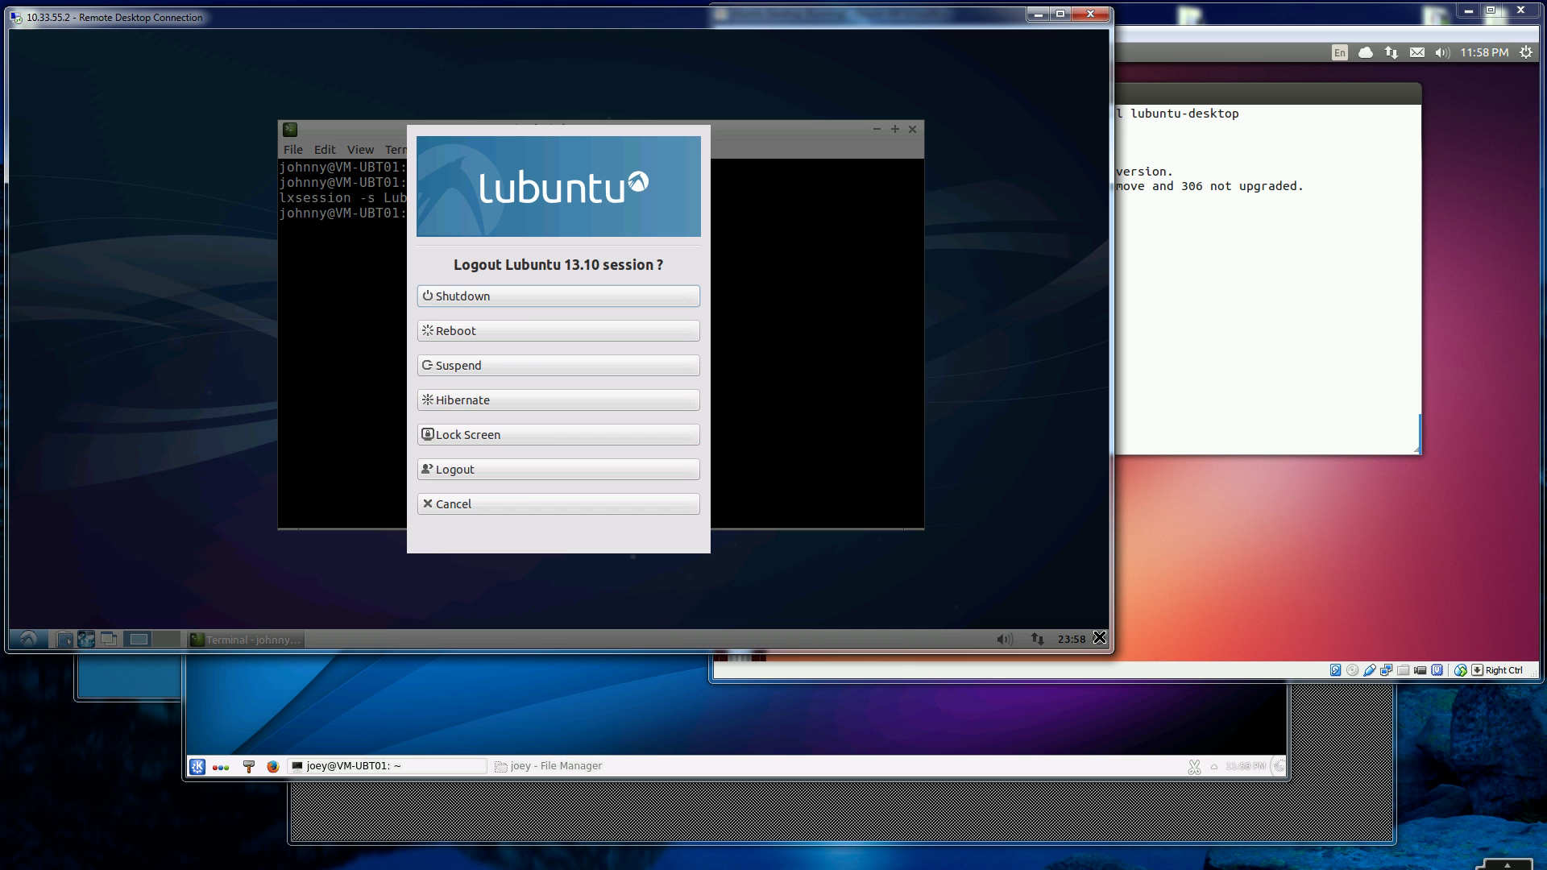
left_click(465, 506)
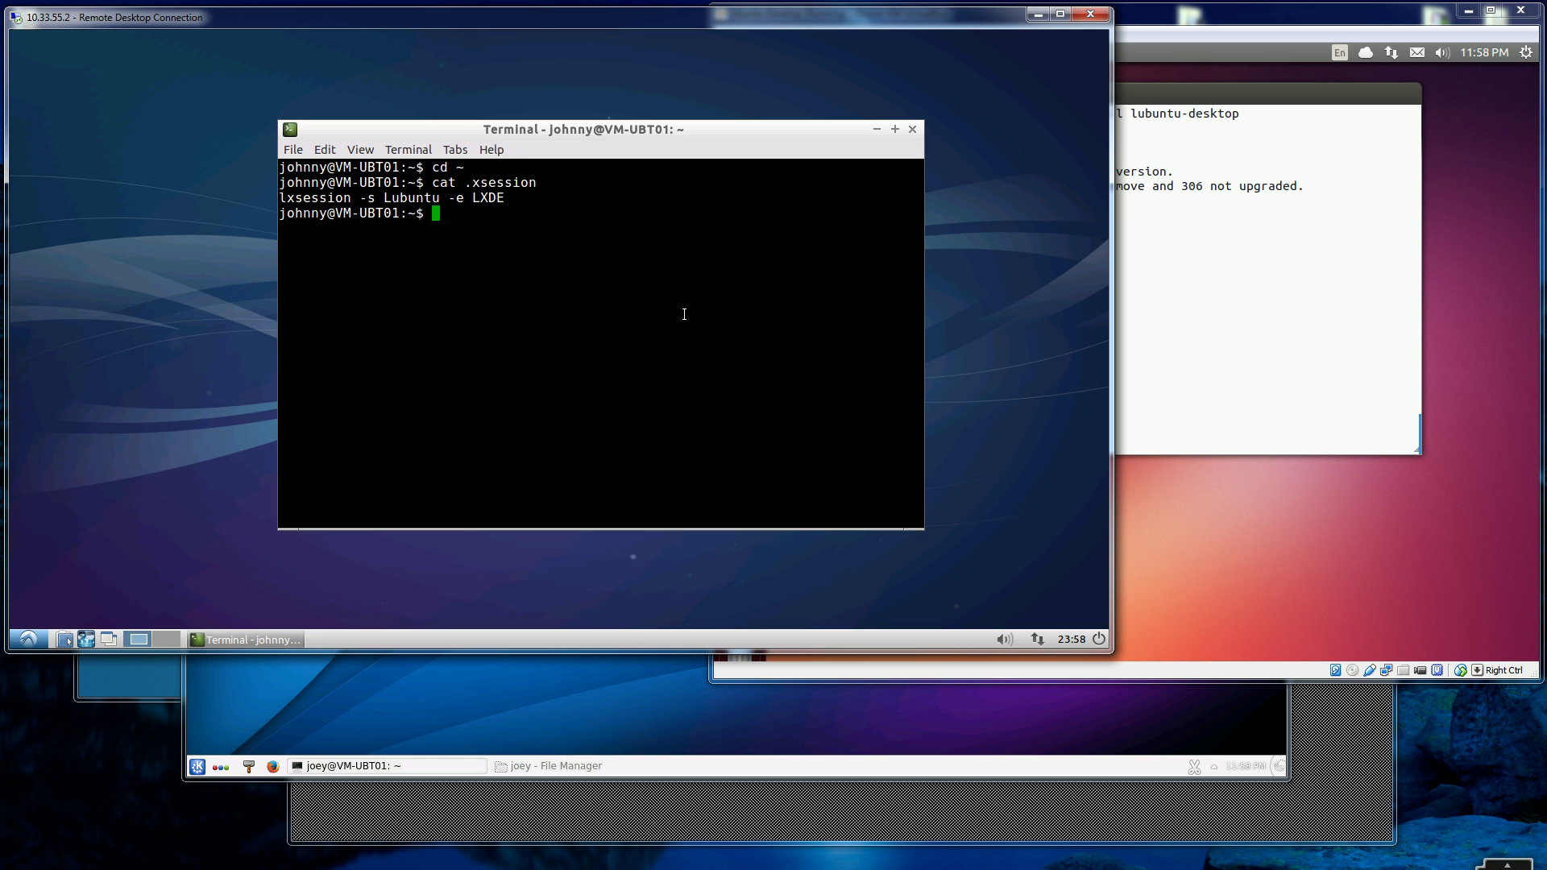
left_click(979, 357)
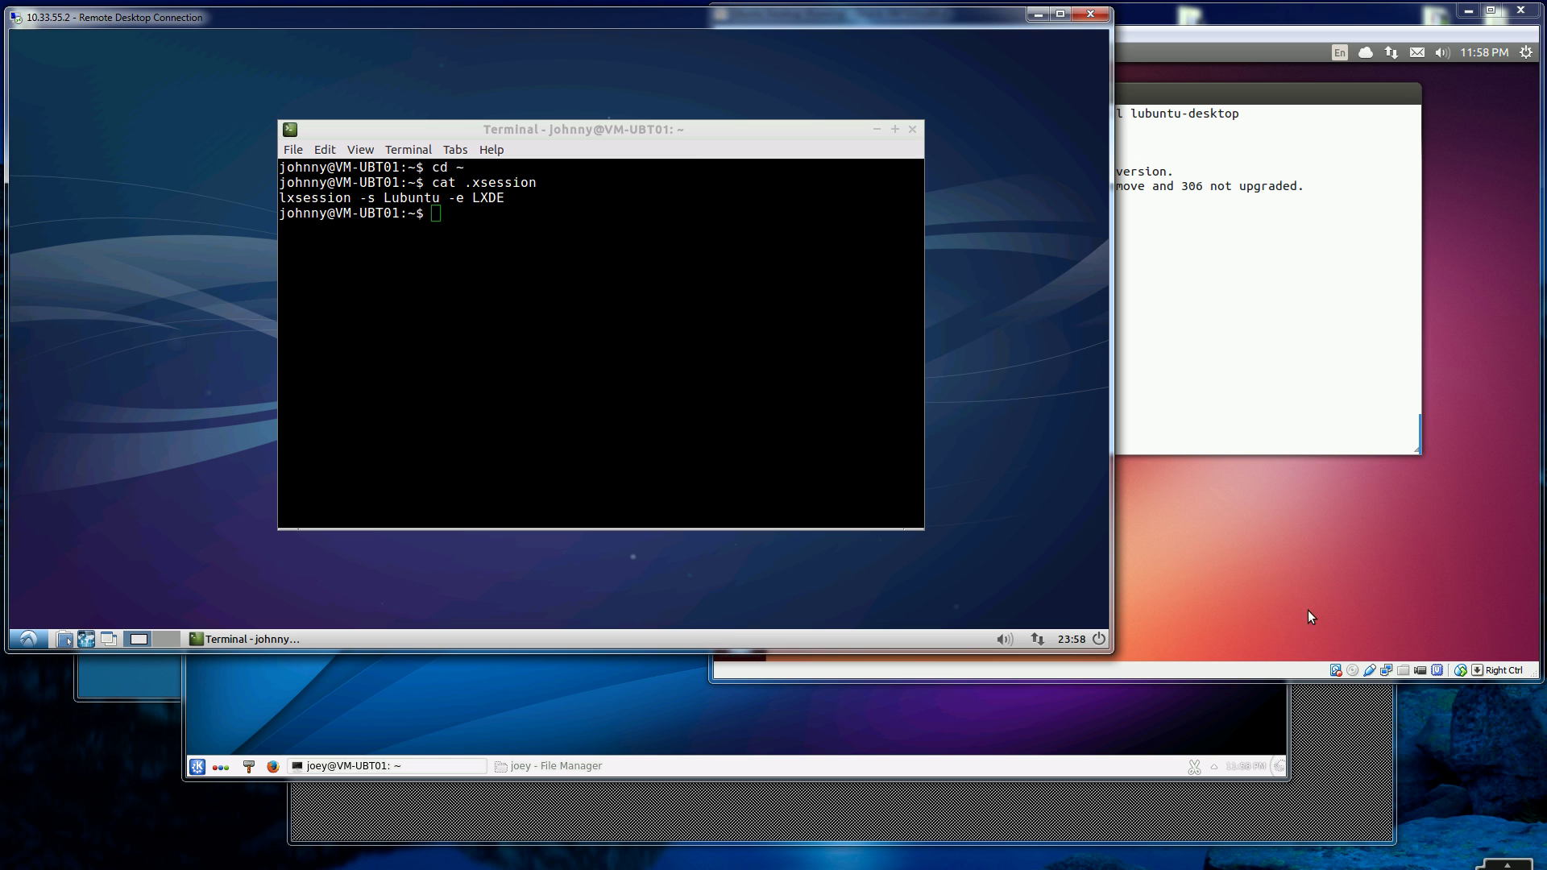
left_click(1278, 577)
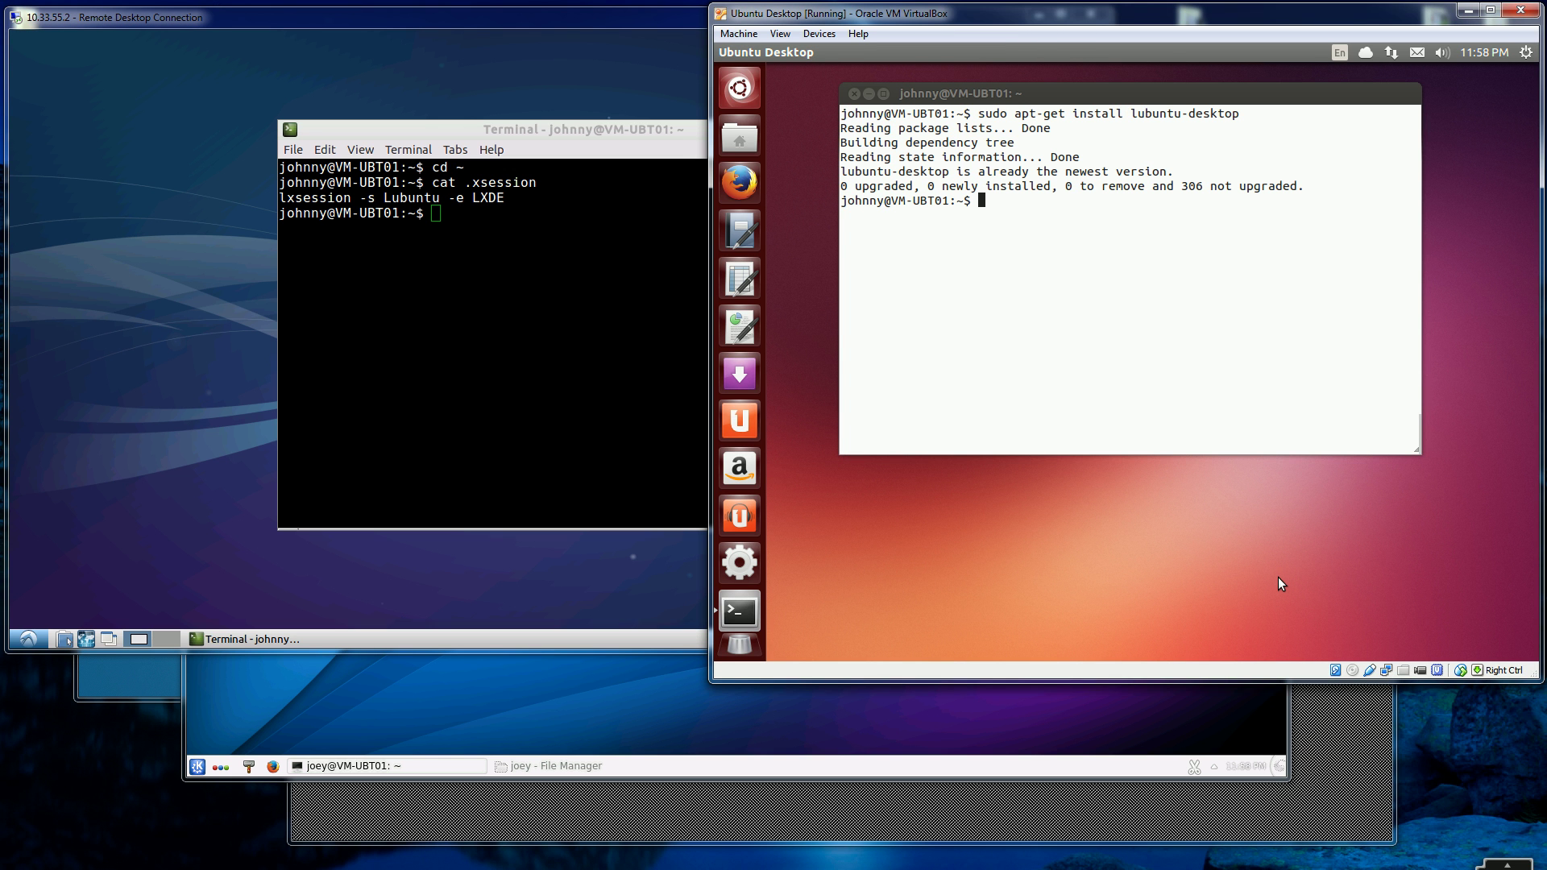
mouse_move(1105, 21)
left_mouse_down()
mouse_move(1053, 30)
mouse_move(1104, 23)
left_mouse_up()
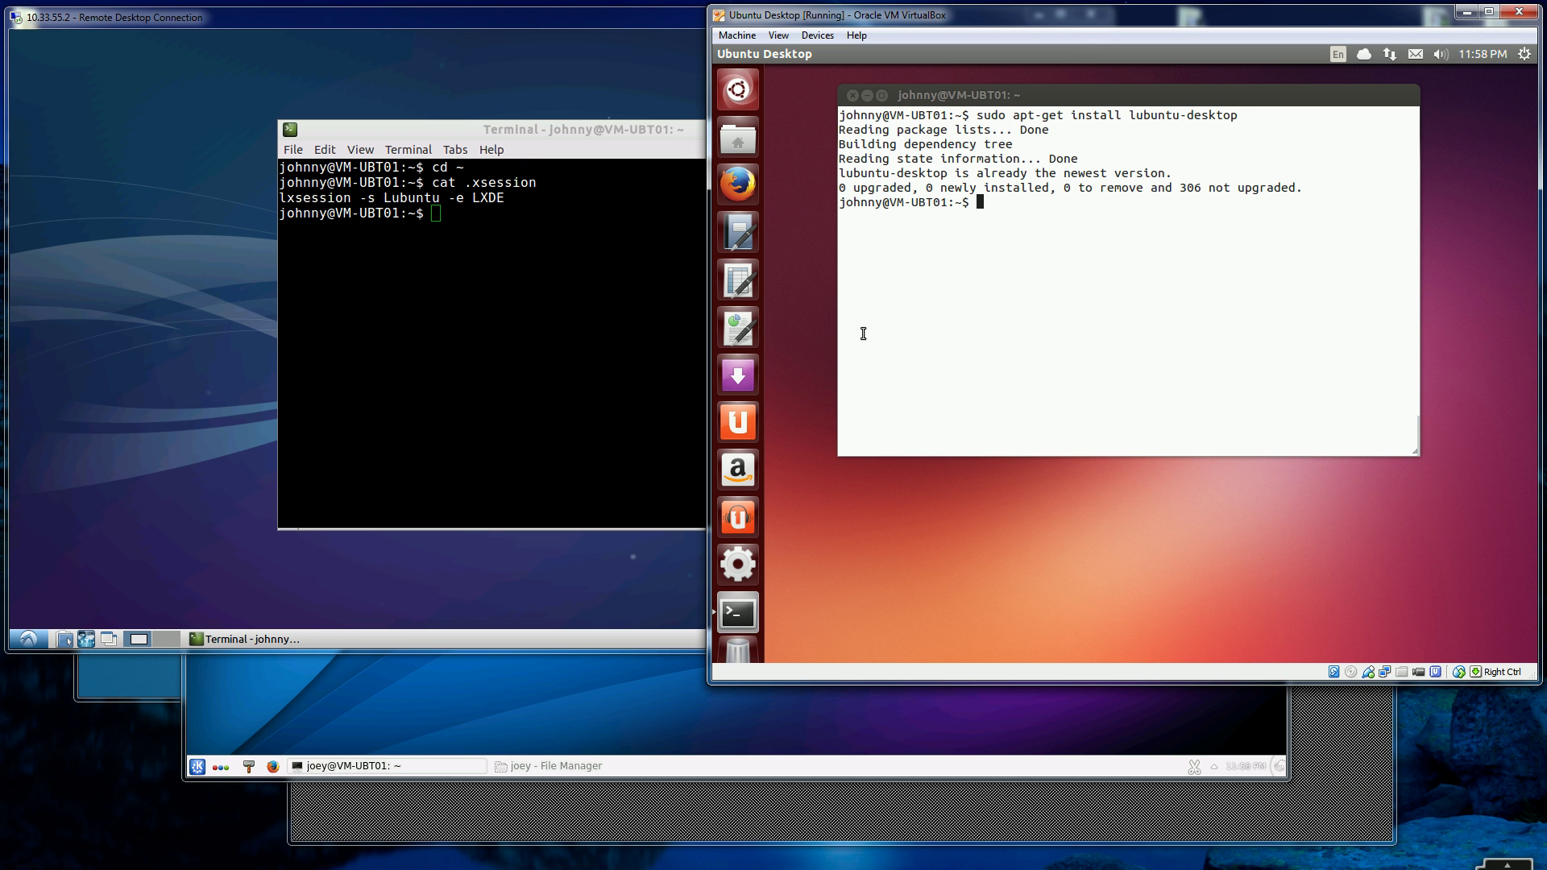
- In the LXDE terminal, go to the home folder and display .xsession's lxsession -s Lubuntu -e LXDE line
left_click(518, 331)
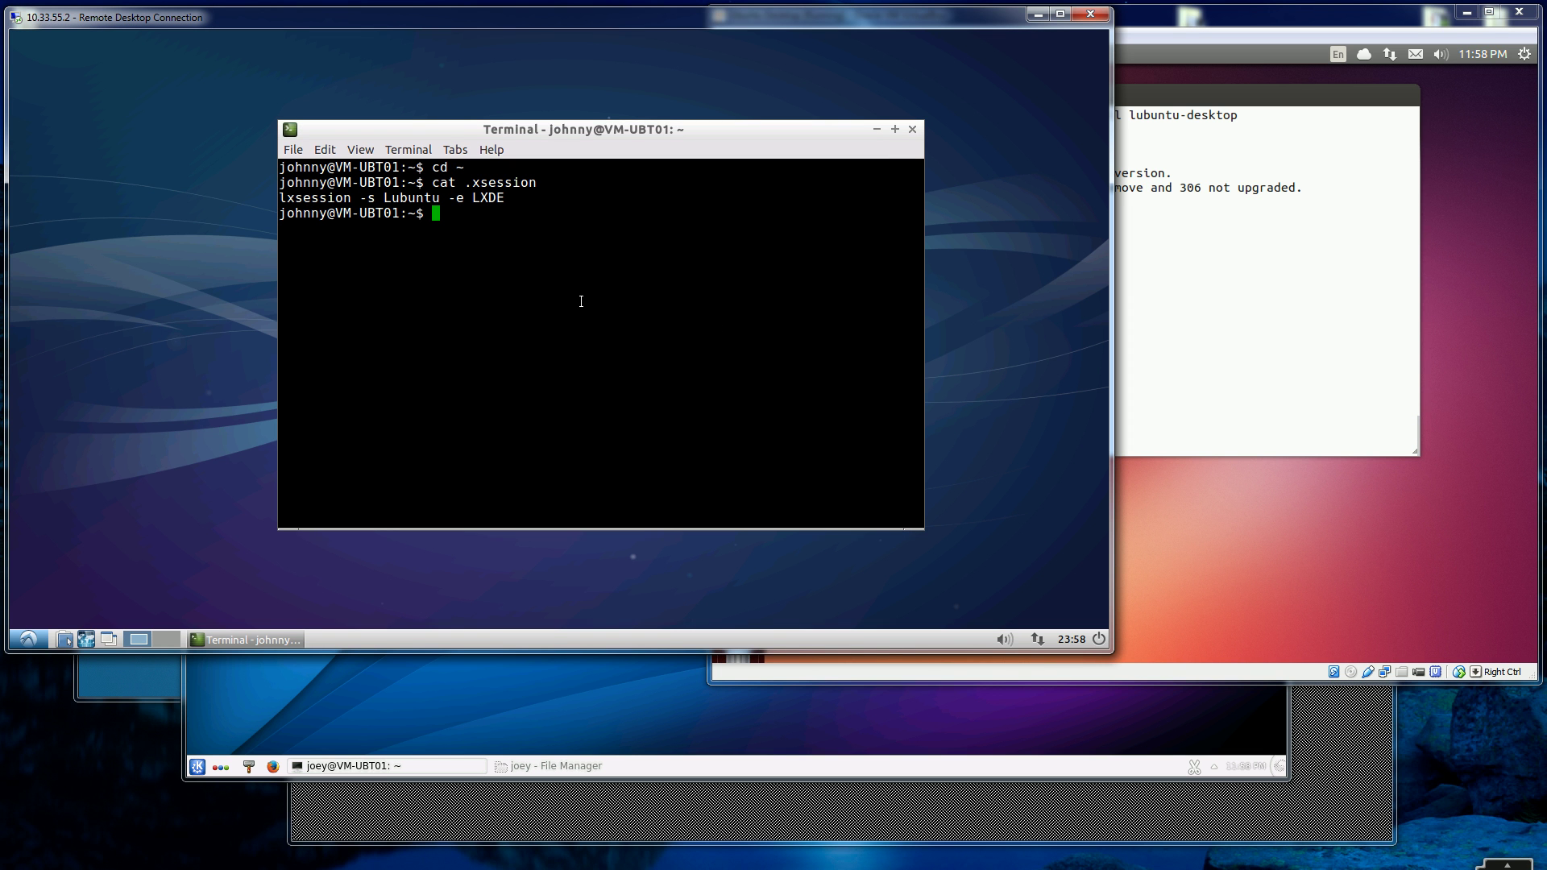
type("cd ~")
key("Return")
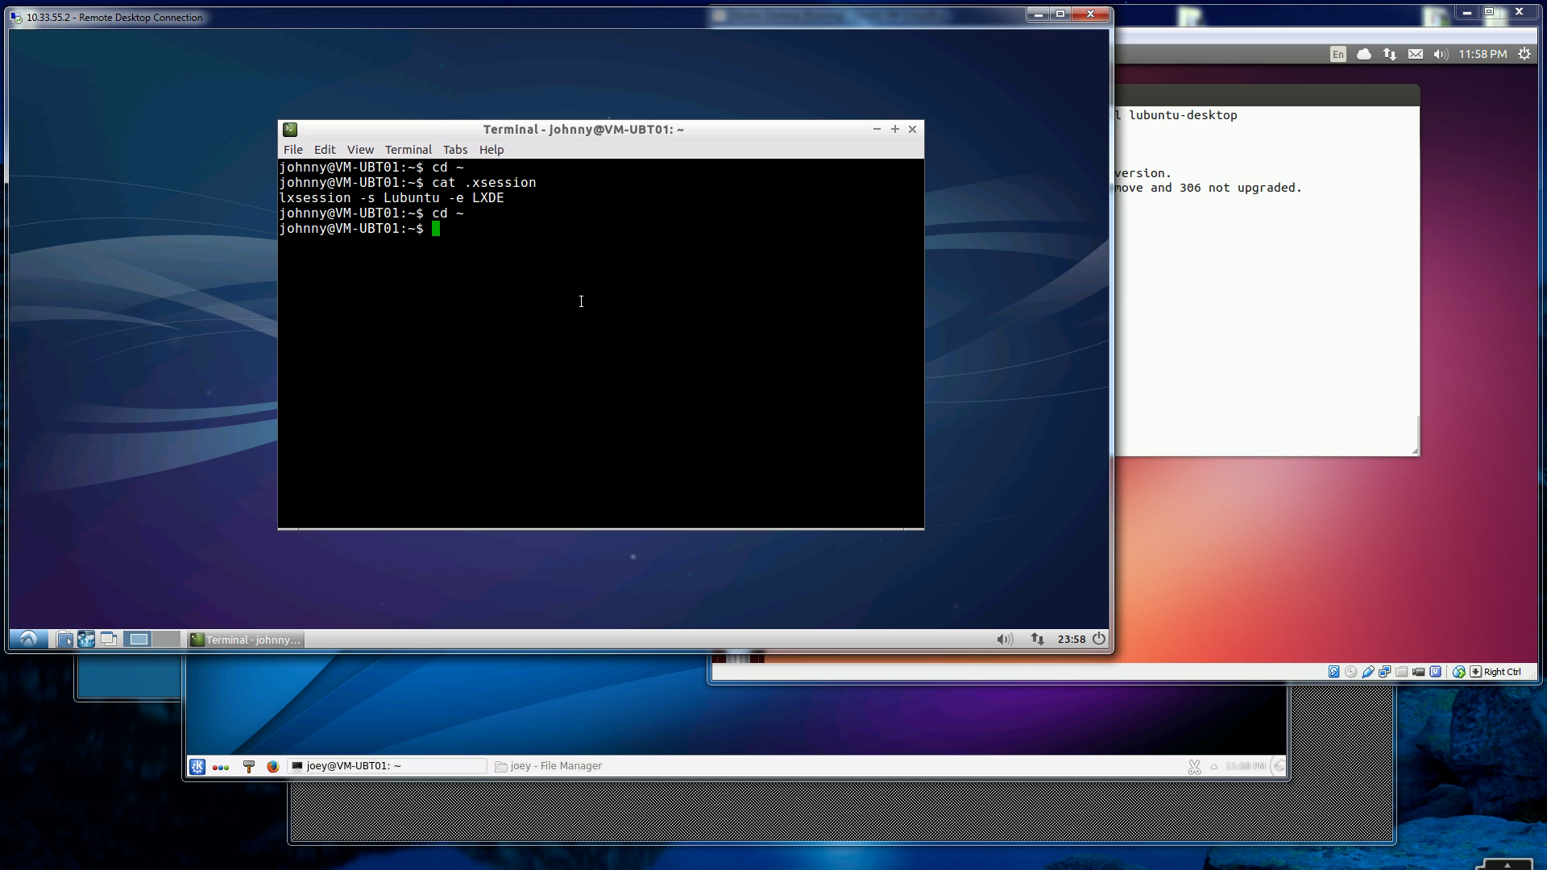
type("cat .xsession")
key("Return")
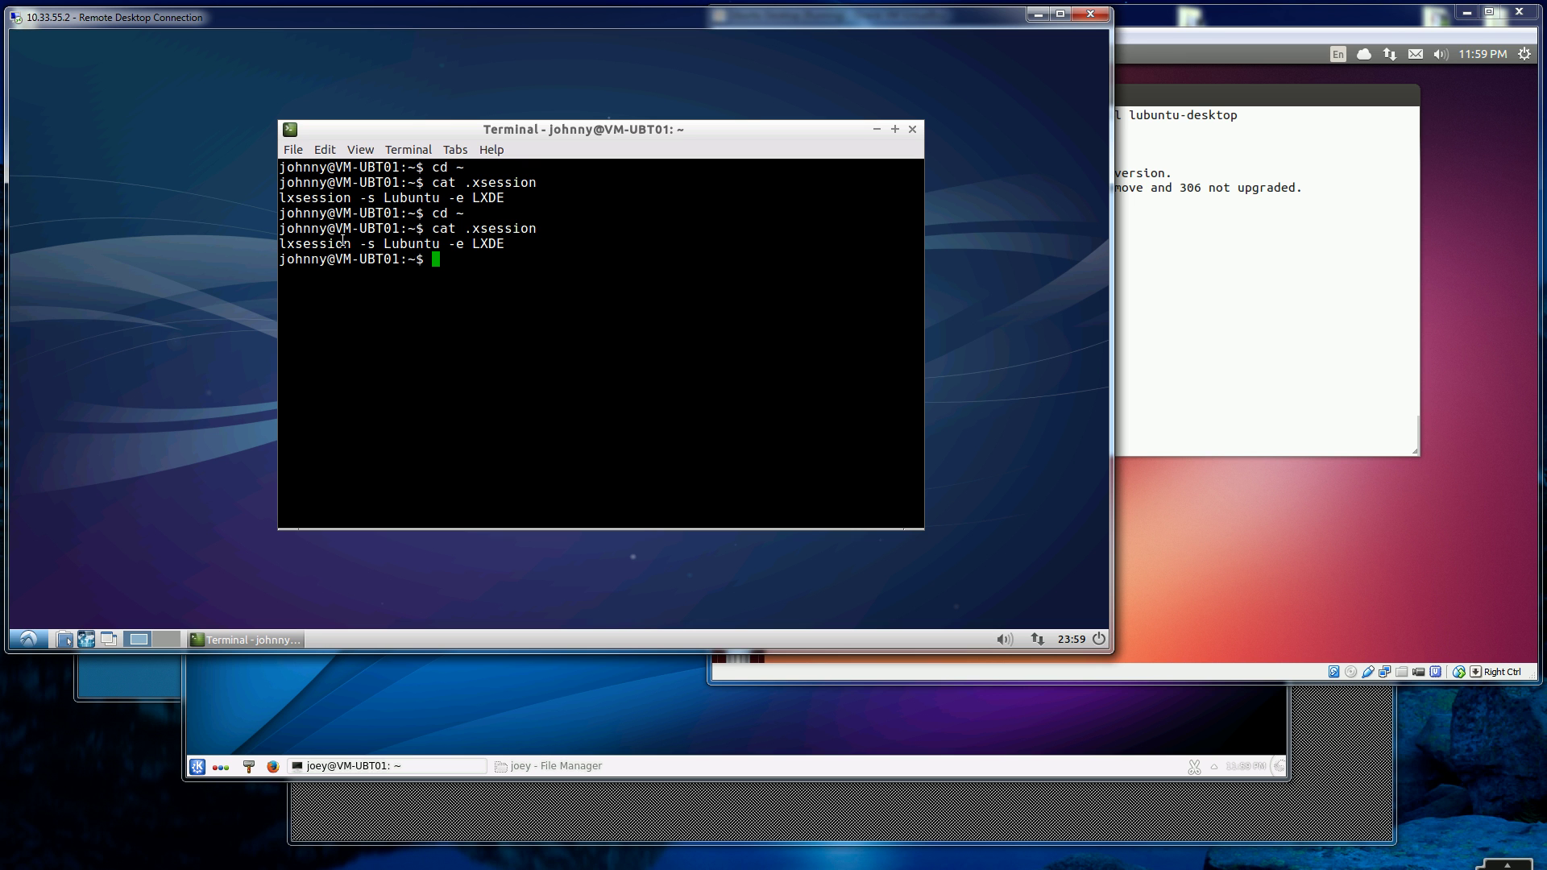
left_click_drag(280, 197, 525, 194)
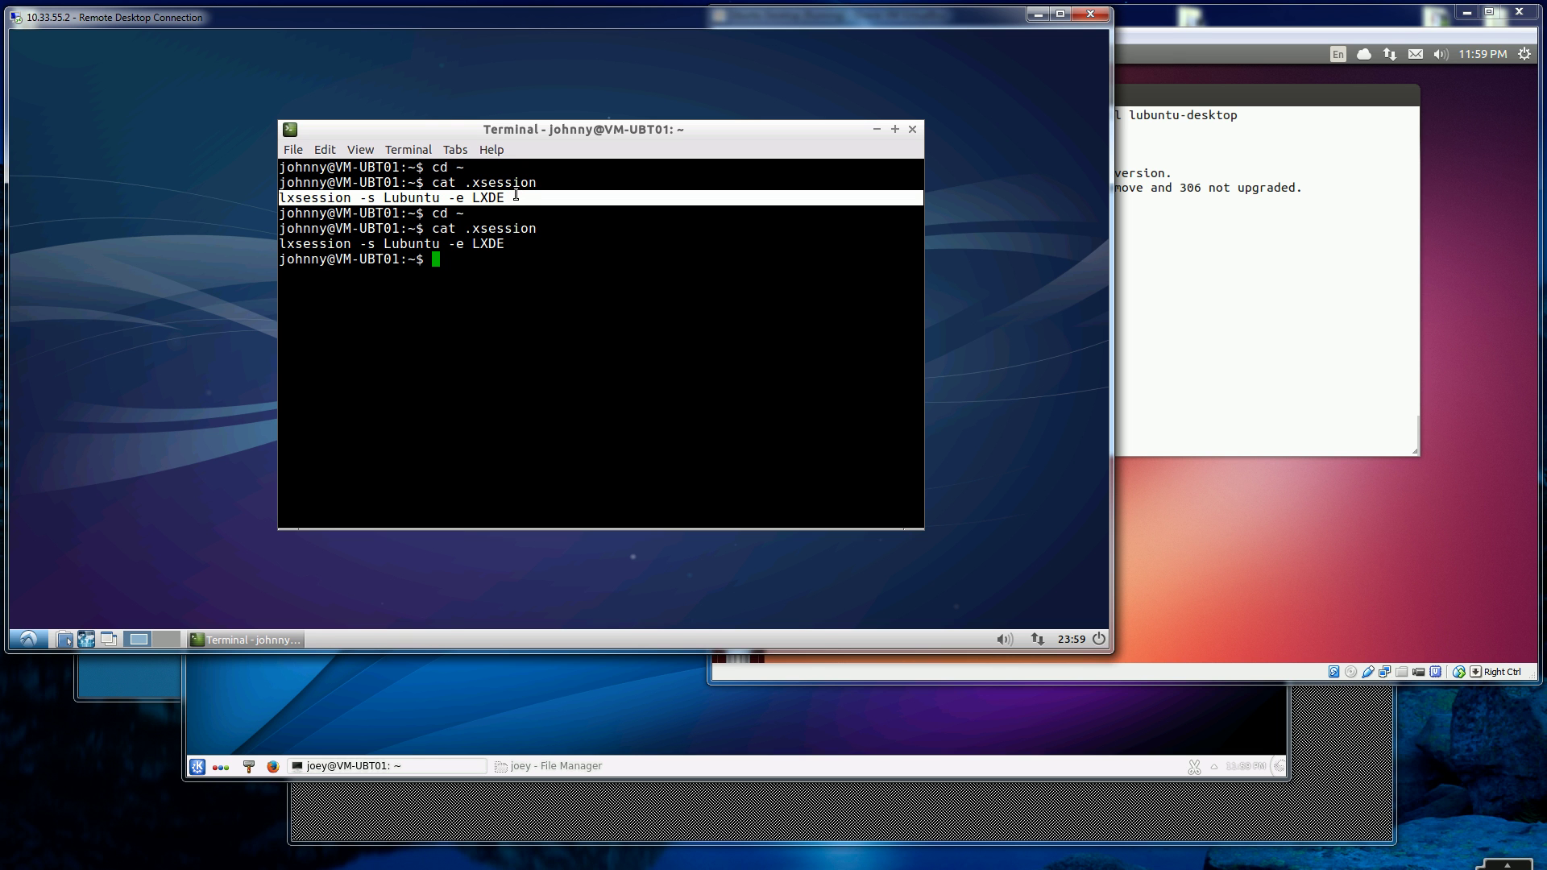
left_click(509, 265)
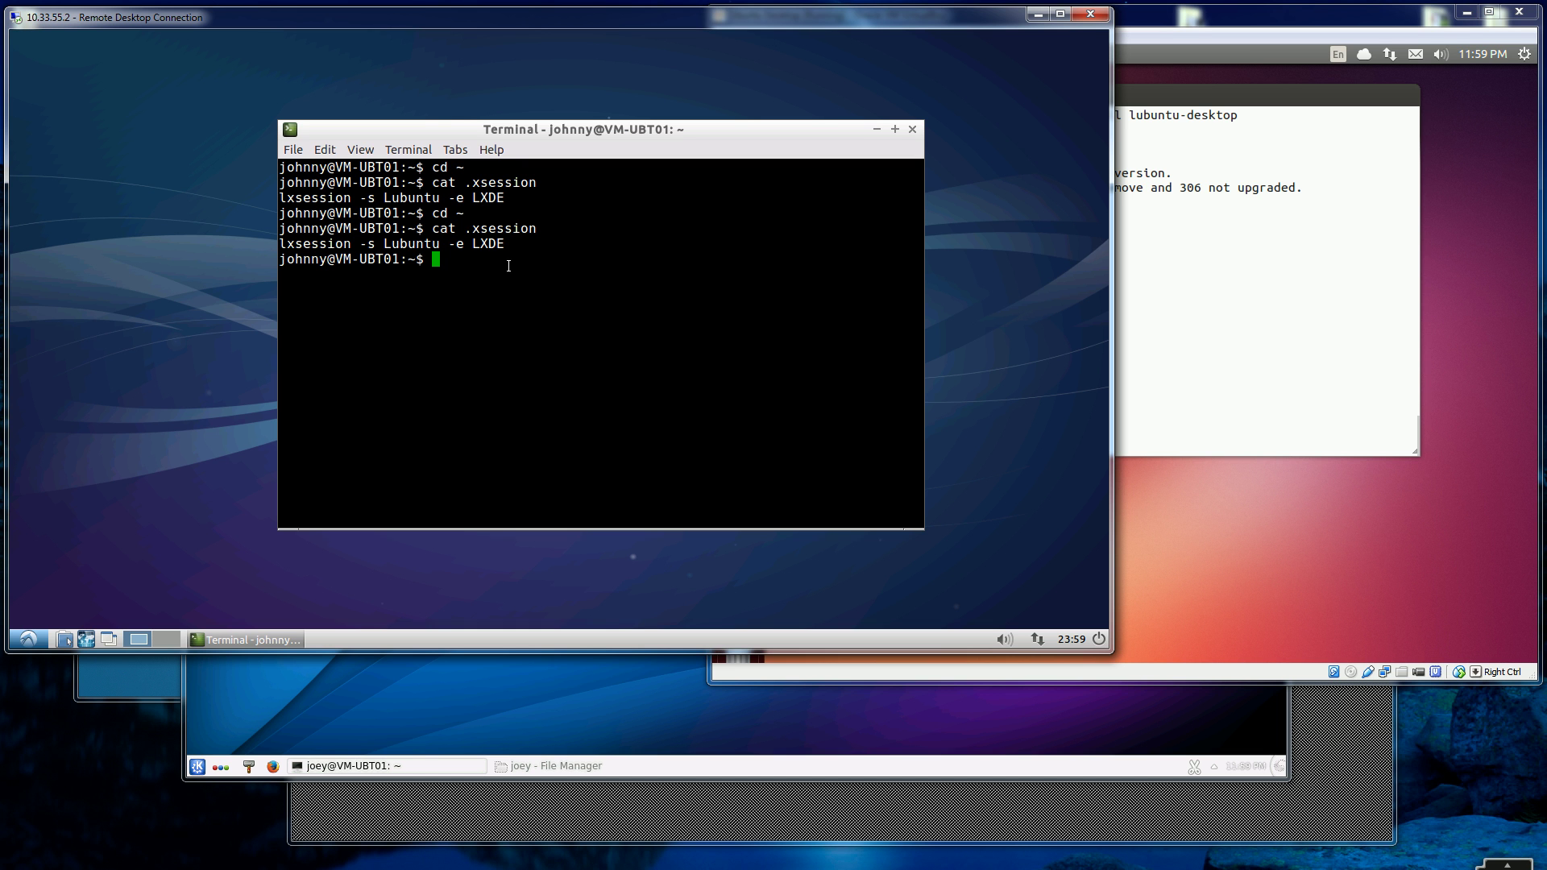
- Type echo lxsession -s Lubuntu -e LXDE > ~/.xsession without running it
type("echo lxsession -s l")
key("BackSpace")
type("Lun")
key("BackSpace")
type("buntu -e LXDE > ~/.xsession")
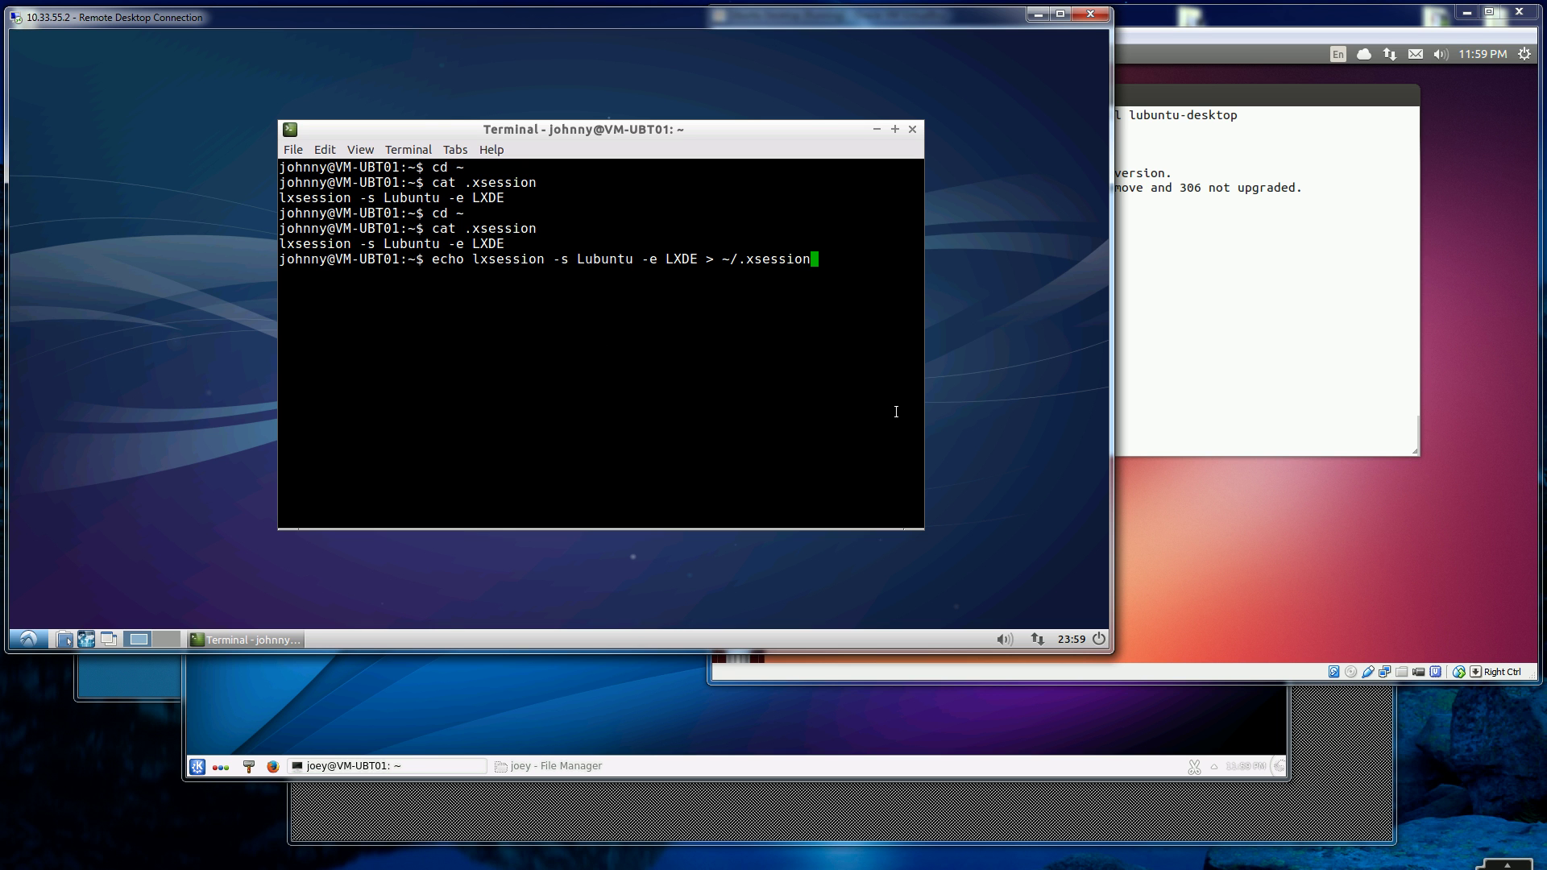
- Clear the VirtualBox Ubuntu terminal
left_click(1323, 349)
type("clear")
key("Return")
- Recall sudo apt-get install xubuntu-desktop from history, then bring the Xfce session forward
key("Up")
key("Up")
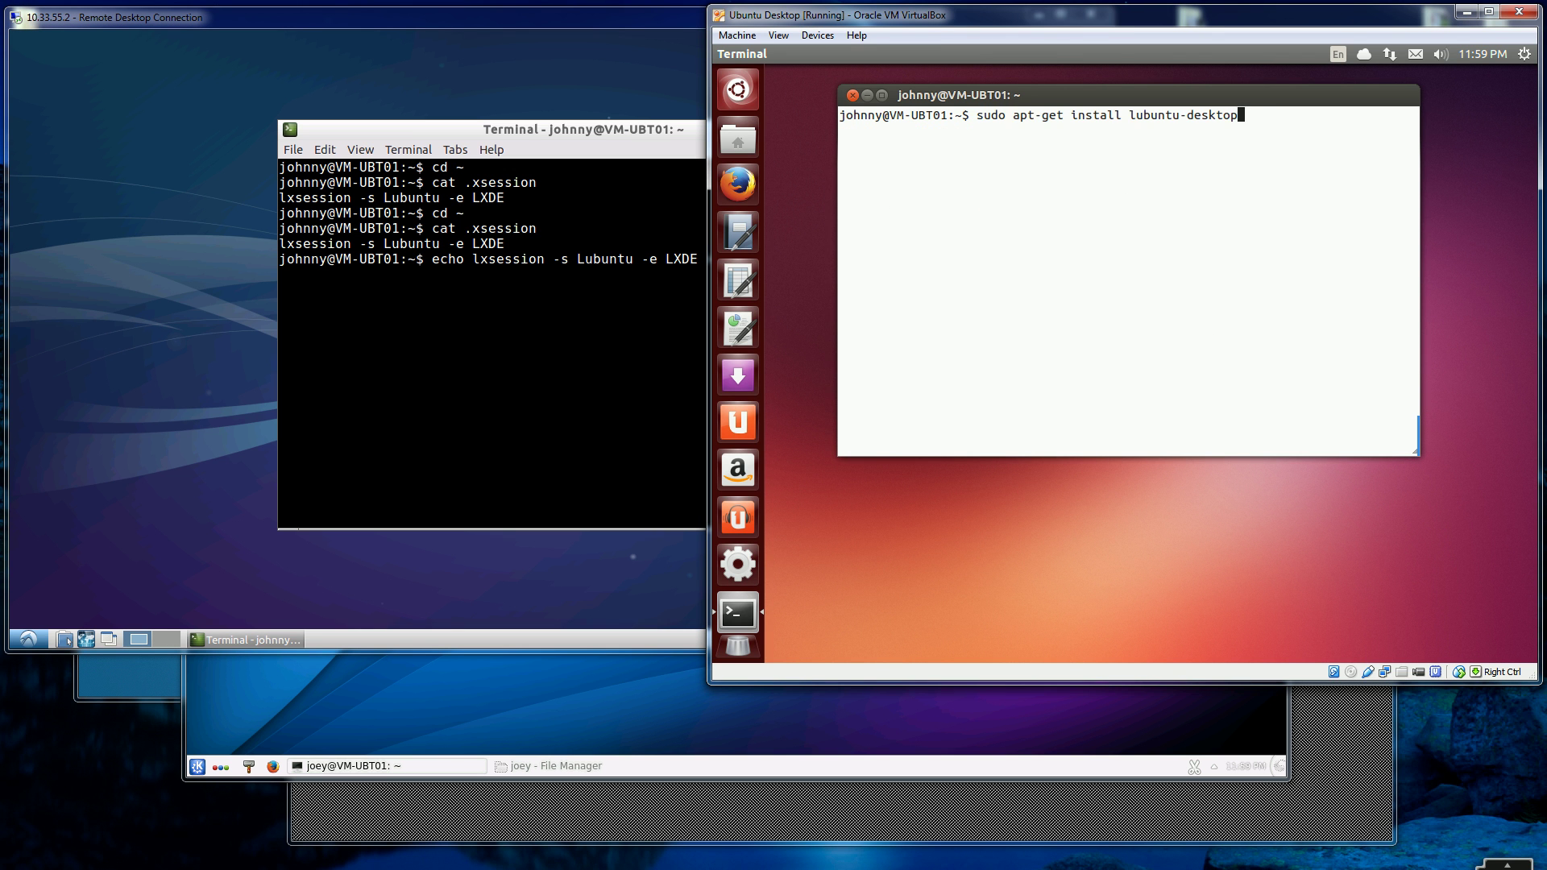
key("Down")
key("Up")
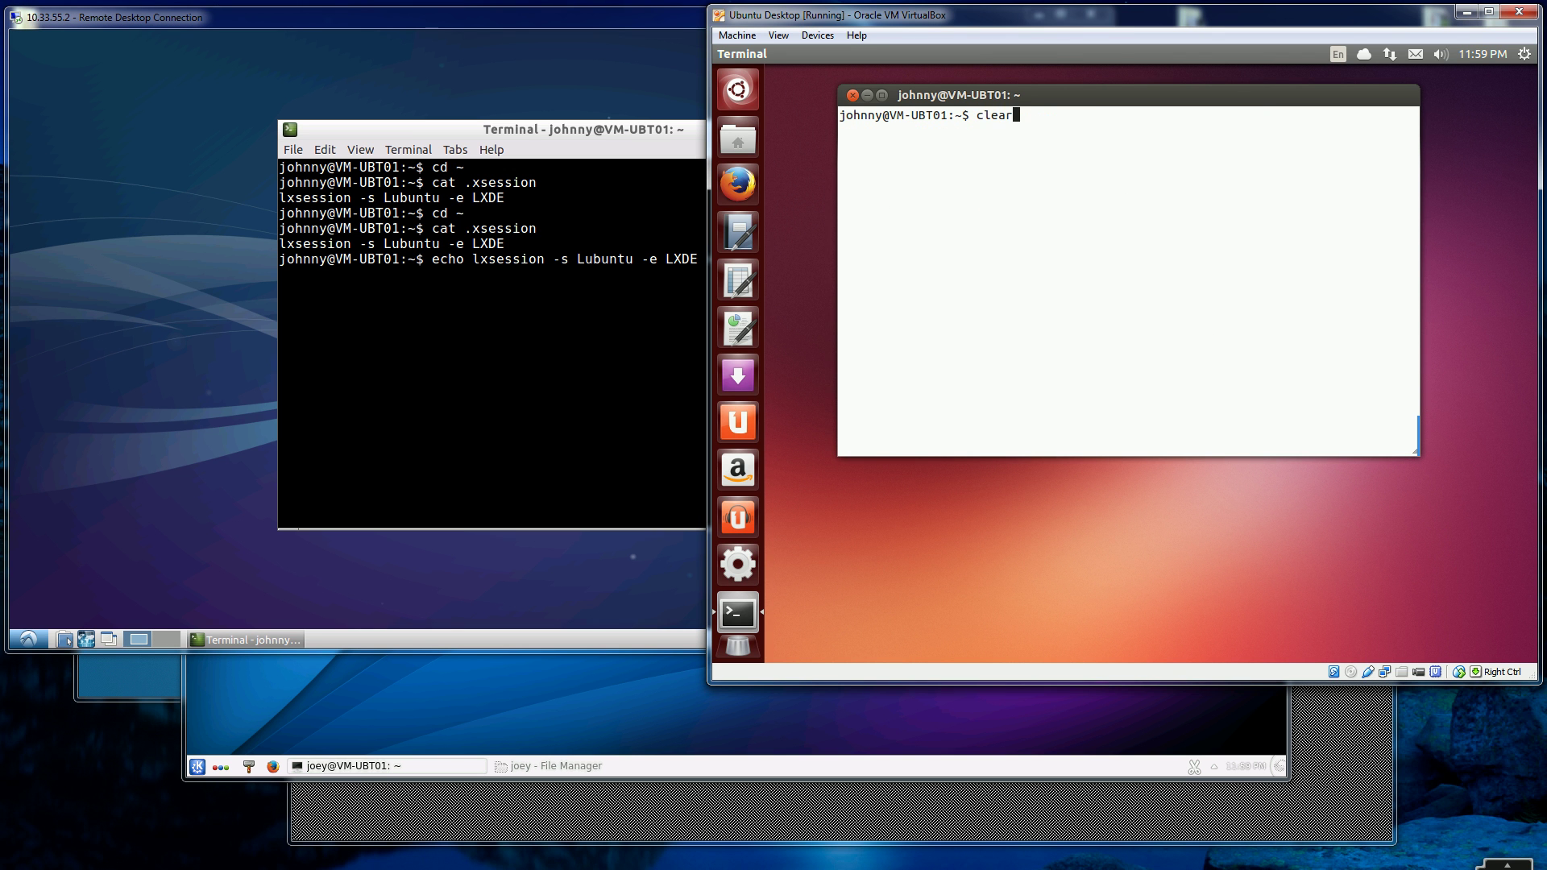
key("Up")
key("Down")
key("Down")
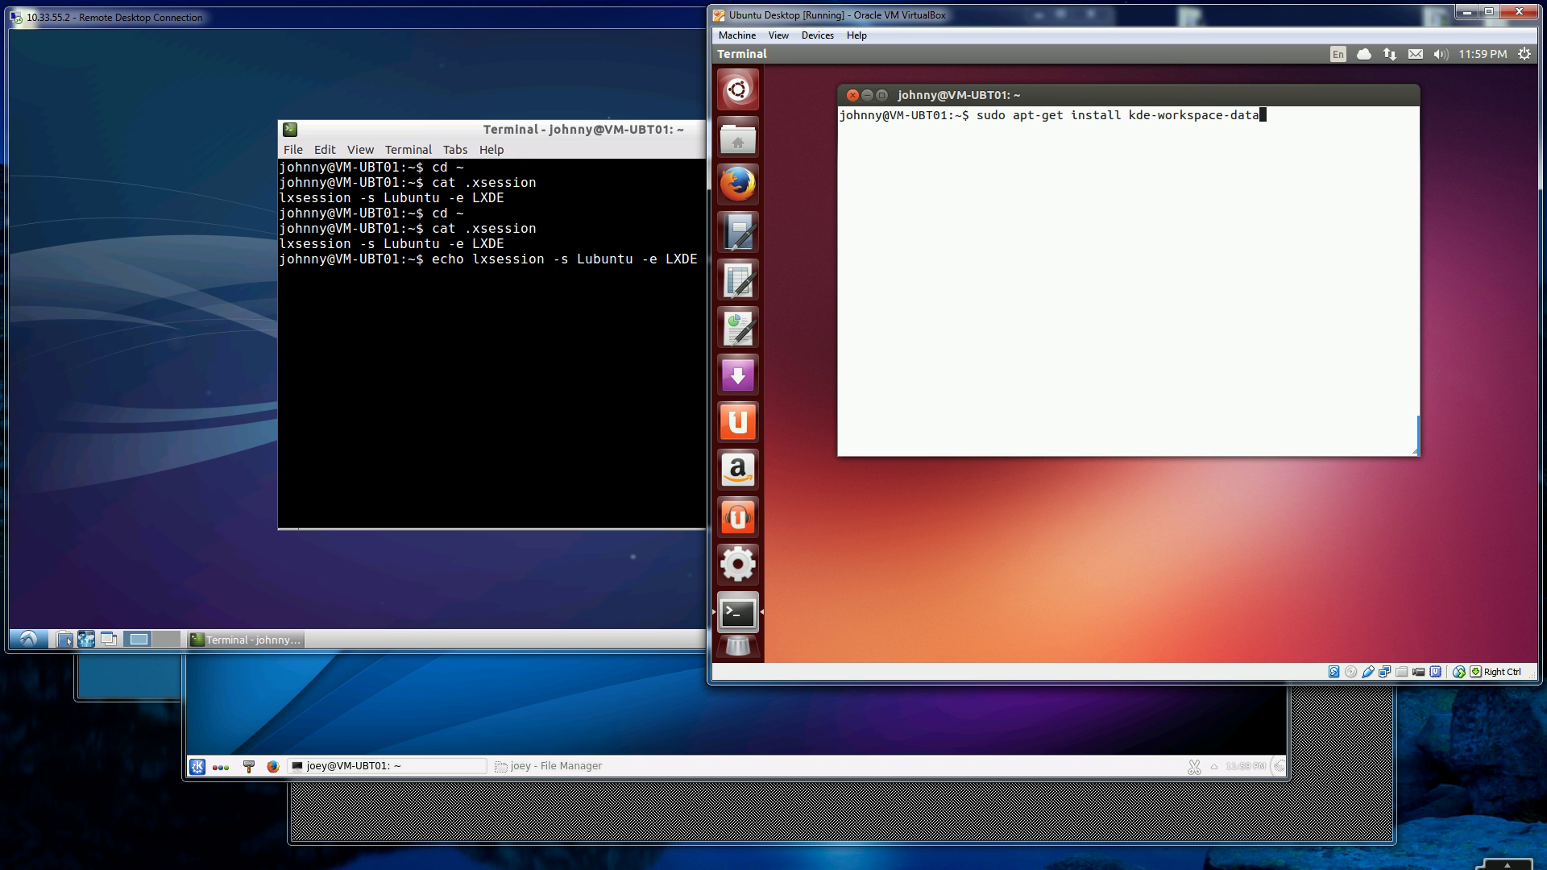
key("Up")
key("Up")
key("Down")
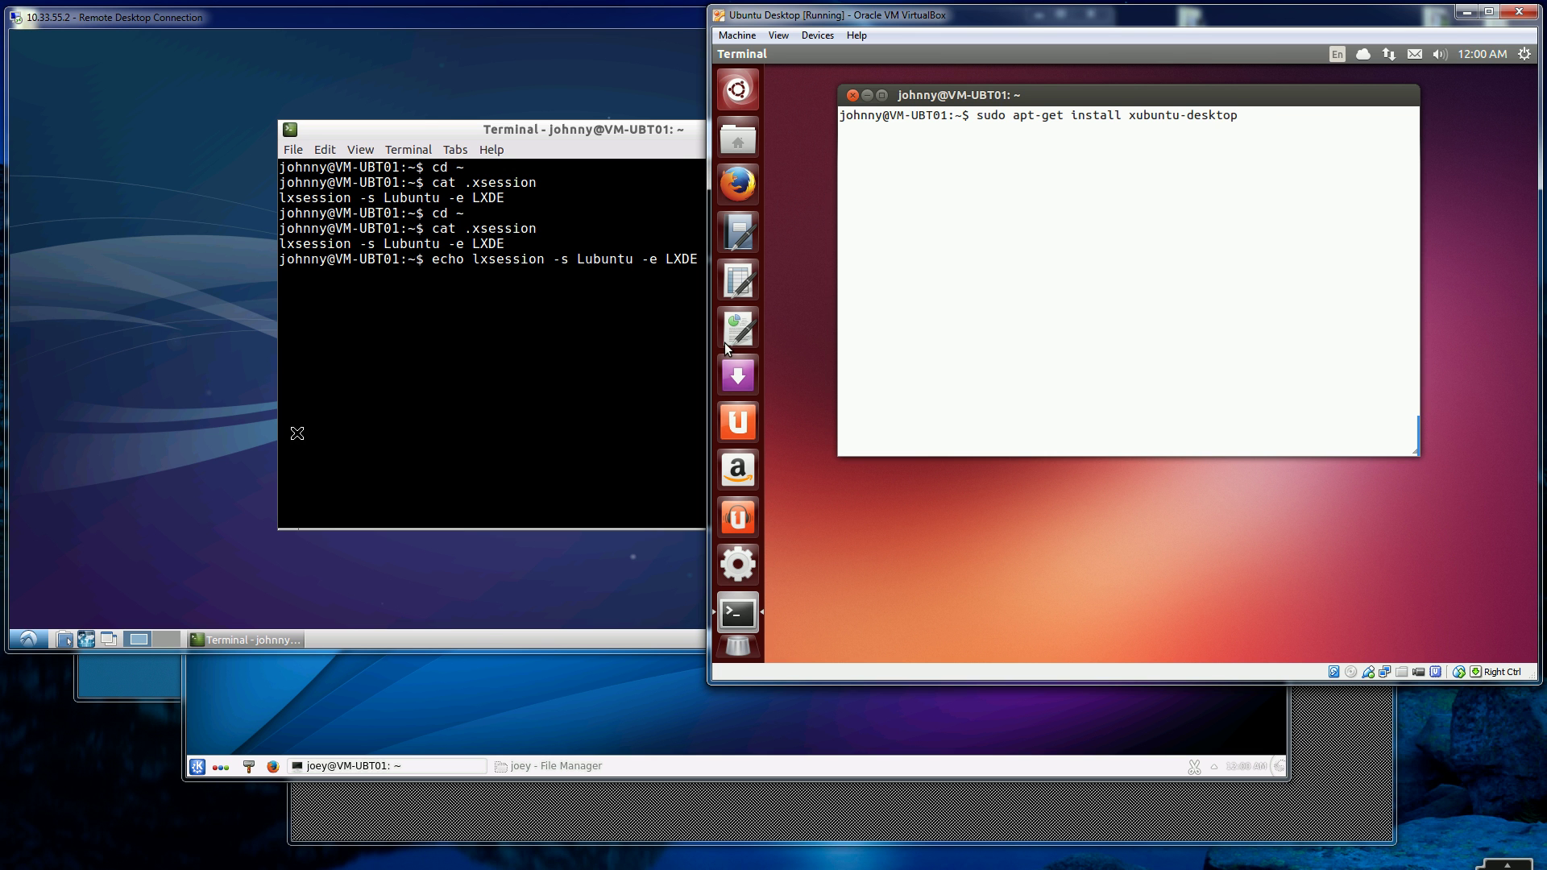
left_click(129, 681)
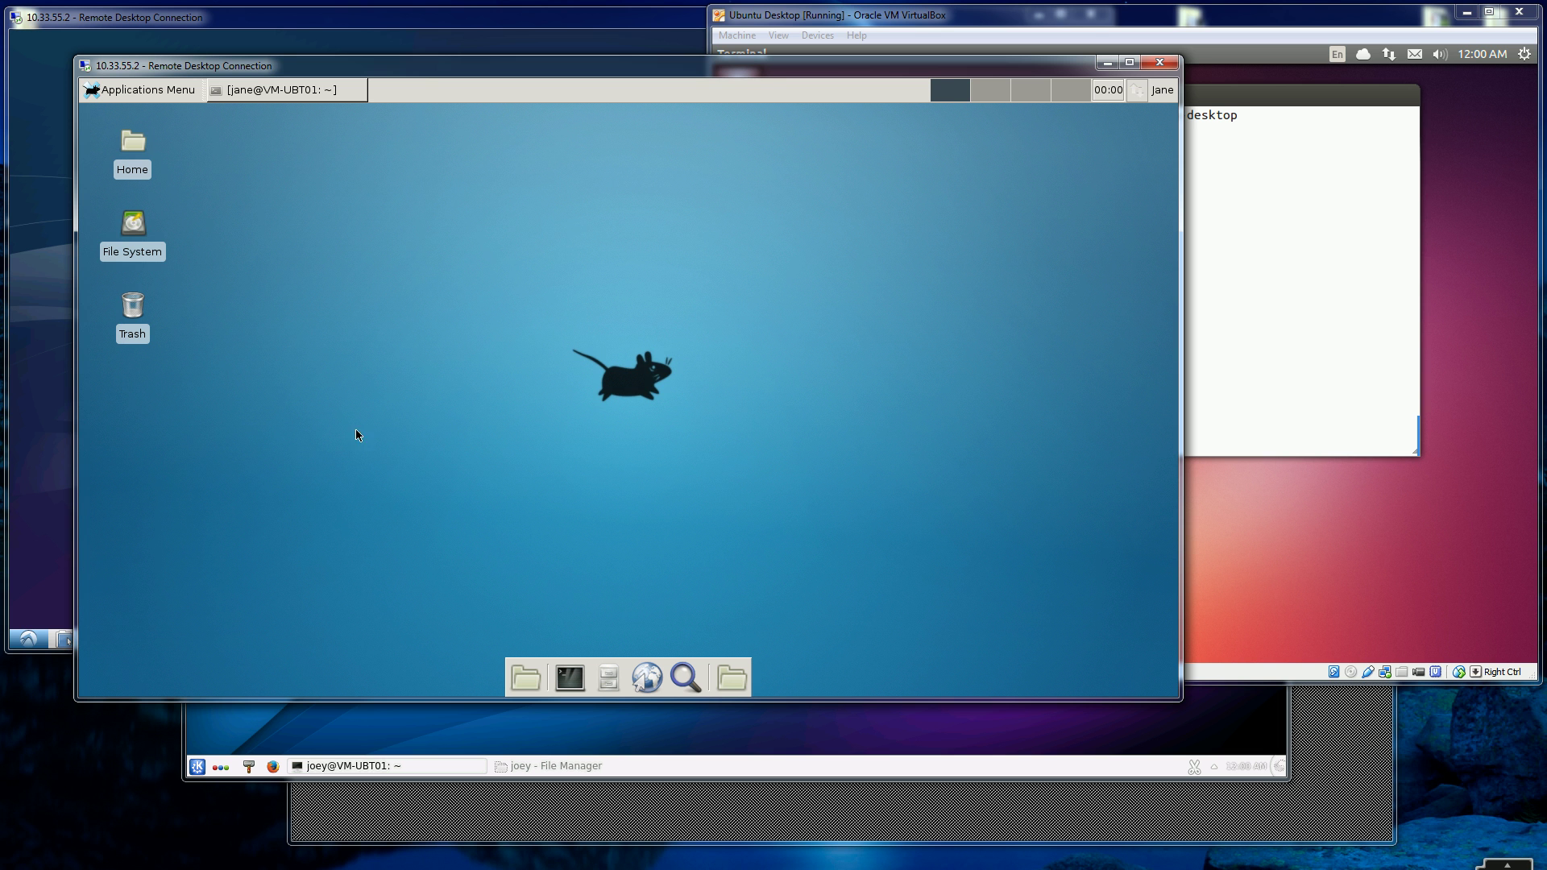
- In the Xfce terminal, go to the home folder, list hidden files, and show .xsession's xfce4-session
left_click(282, 91)
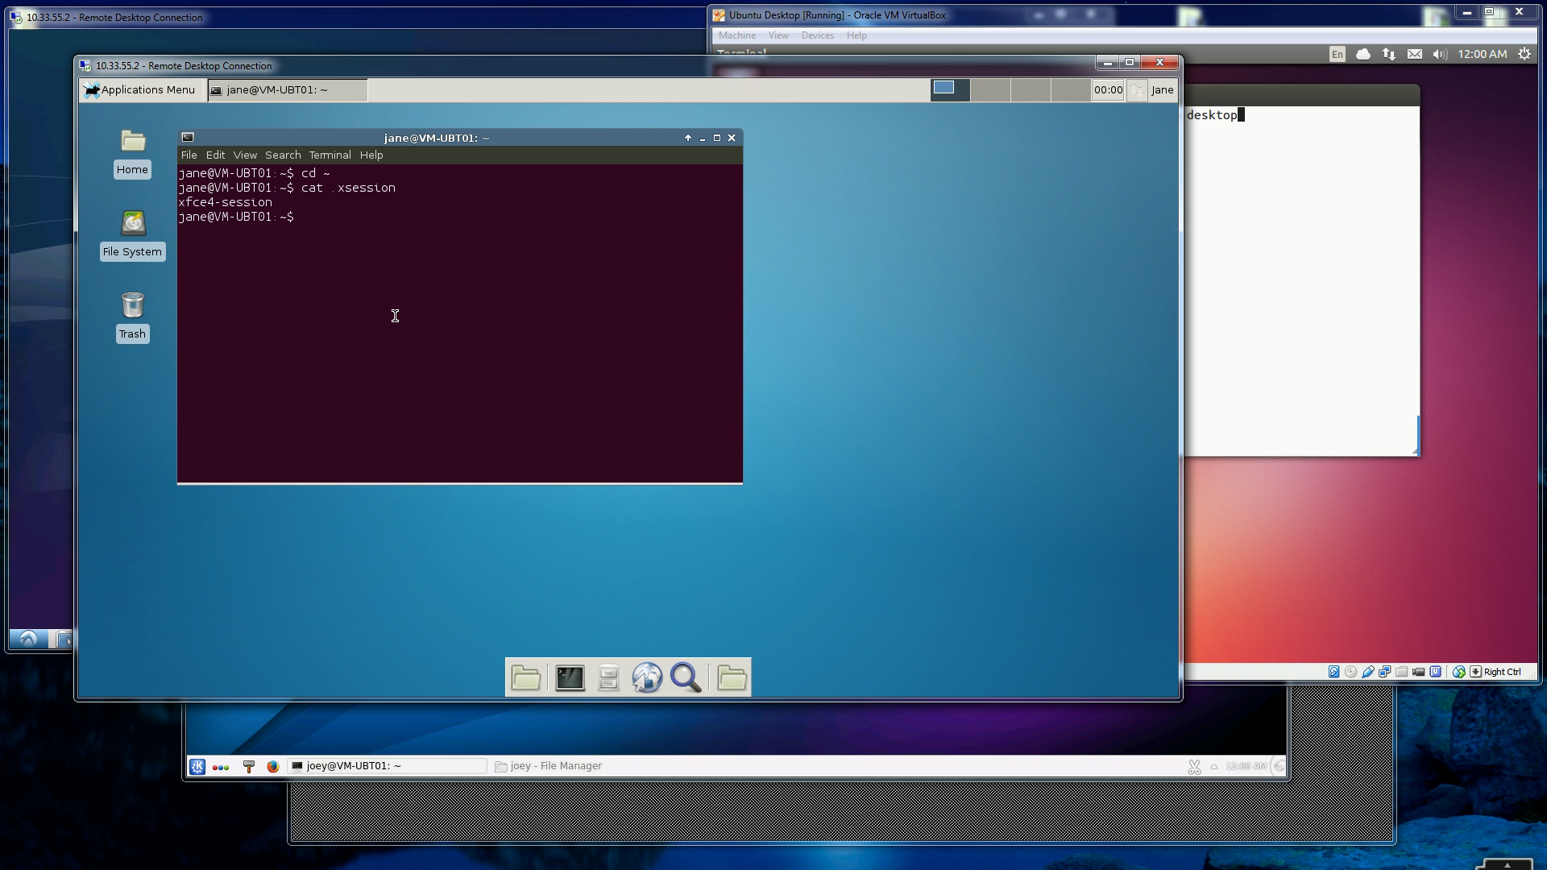
type("cd ~")
key("Return")
type("ls -la")
key("Return")
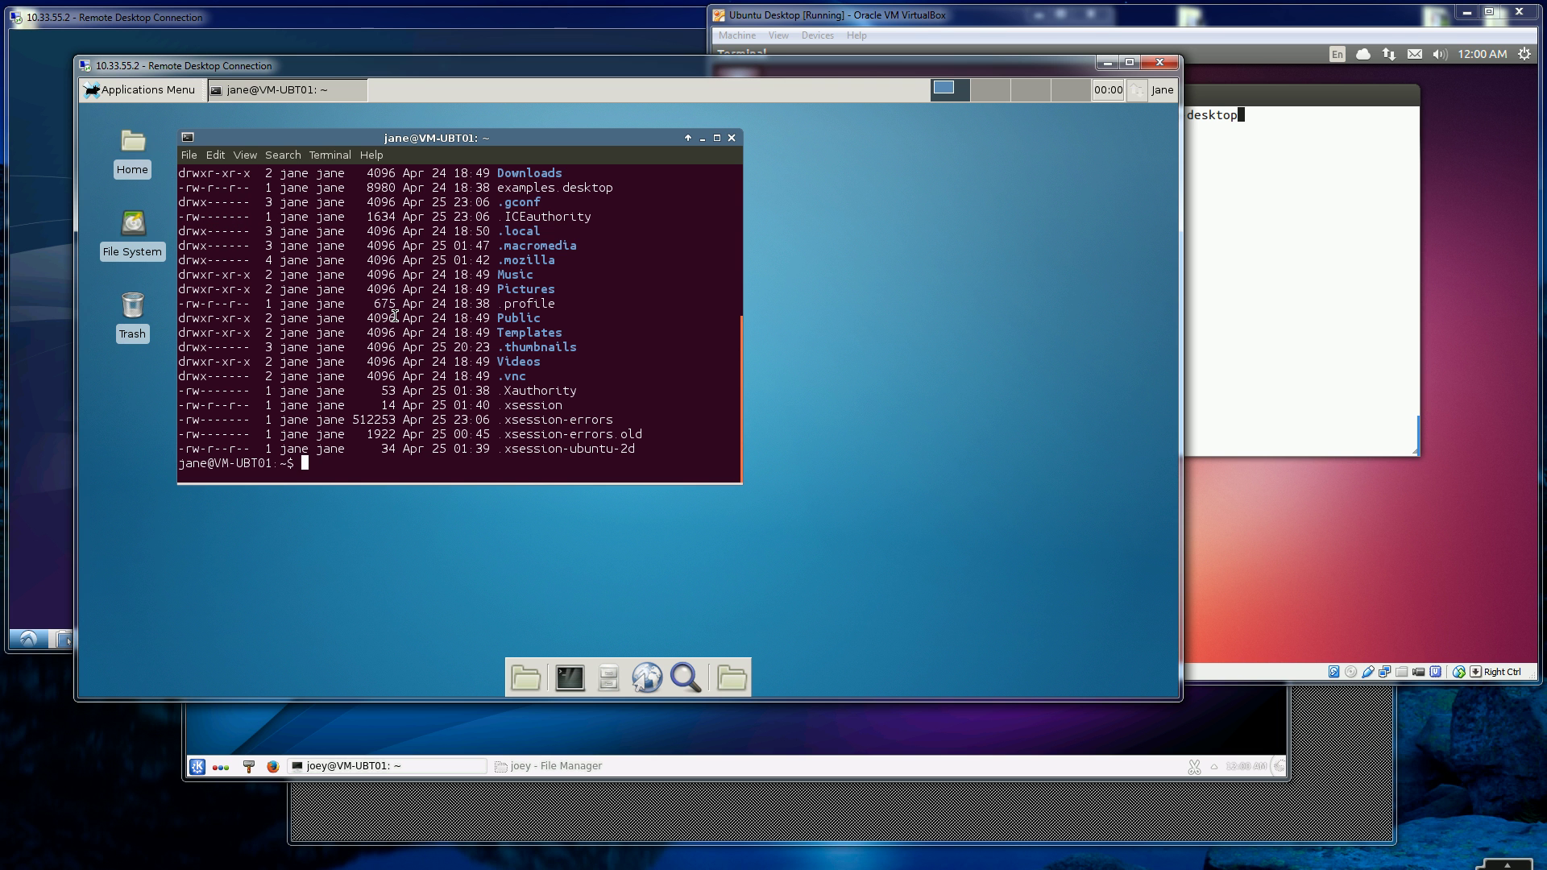
type("cat .xsession")
key("Return")
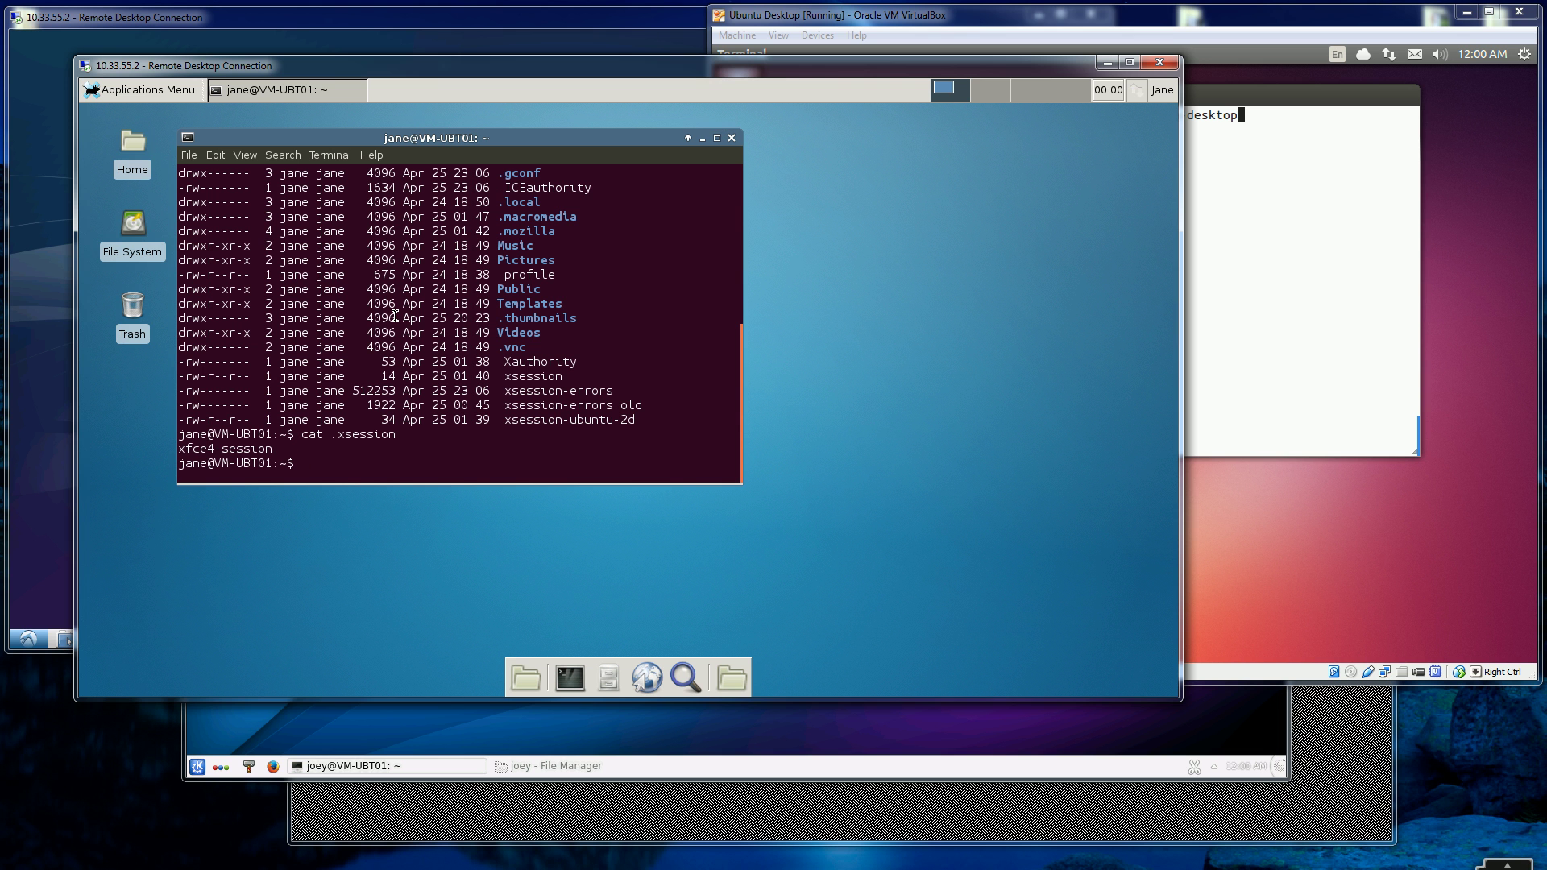
- Discard a draft echo command and type rm .xsession instead
type("echo ")
type("xfce4")
type("-")
type("session > ")
type("~")
type("/.x")
type("ss")
type("ession")
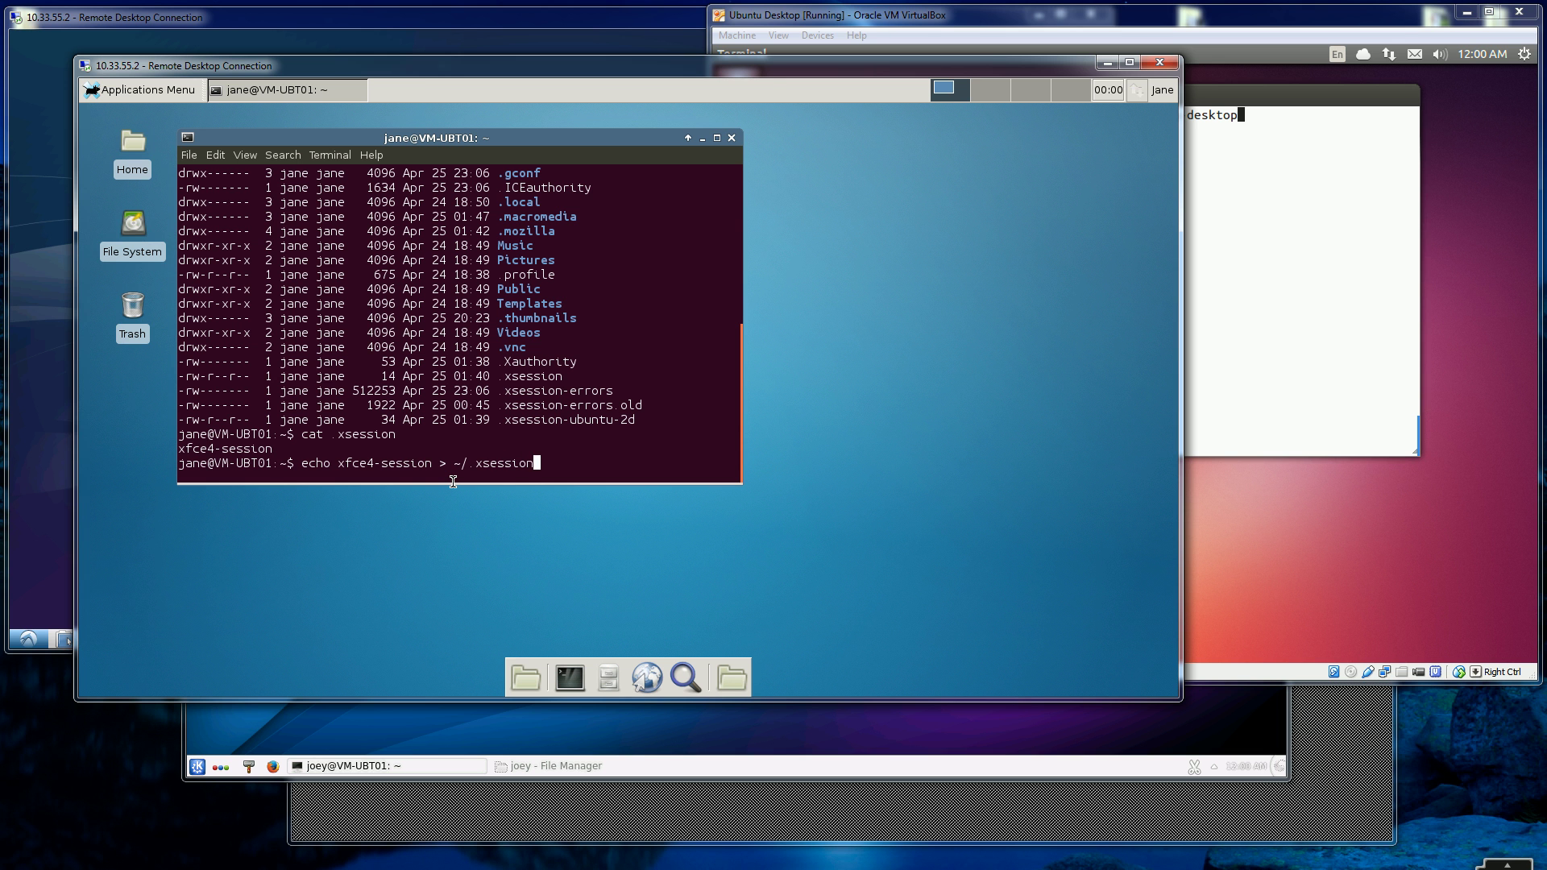
key("BackSpace")
key("BackSpace")
key("BackSpace")
key("BackSpace")
key("BackSpace")
key("BackSpace")
key("BackSpace")
key("BackSpace")
key("BackSpace")
key("BackSpace")
key("BackSpace")
key("BackSpace")
key("BackSpace")
key("BackSpace")
key("BackSpace")
key("BackSpace")
key("BackSpace")
key("BackSpace")
key("BackSpace")
key("BackSpace")
key("BackSpace")
key("BackSpace")
key("BackSpace")
key("BackSpace")
key("BackSpace")
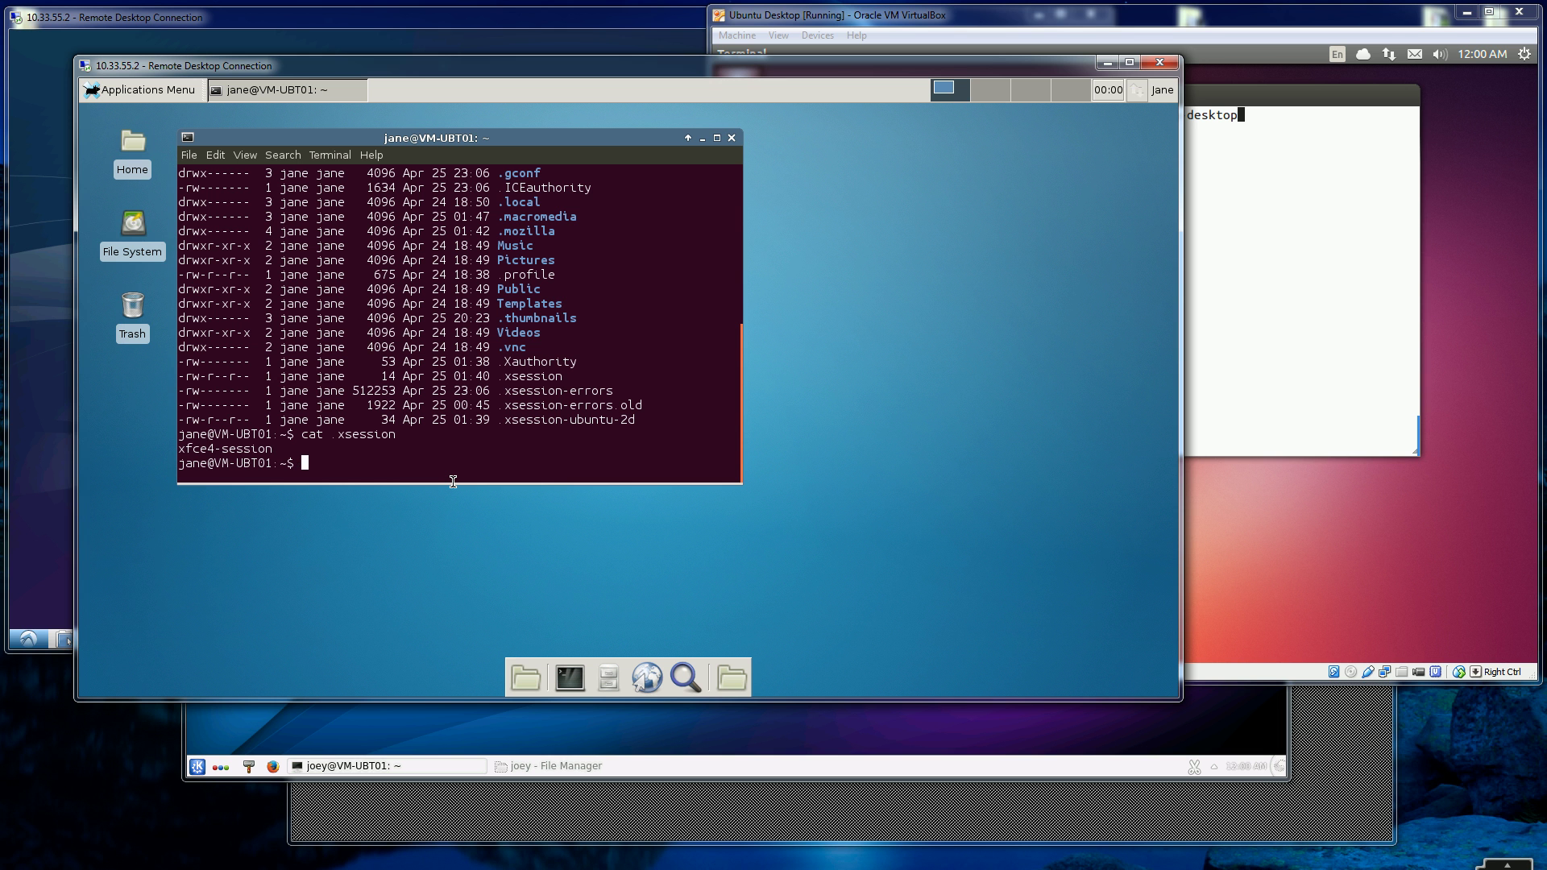
type("rm .xsession")
left_click(1216, 390)
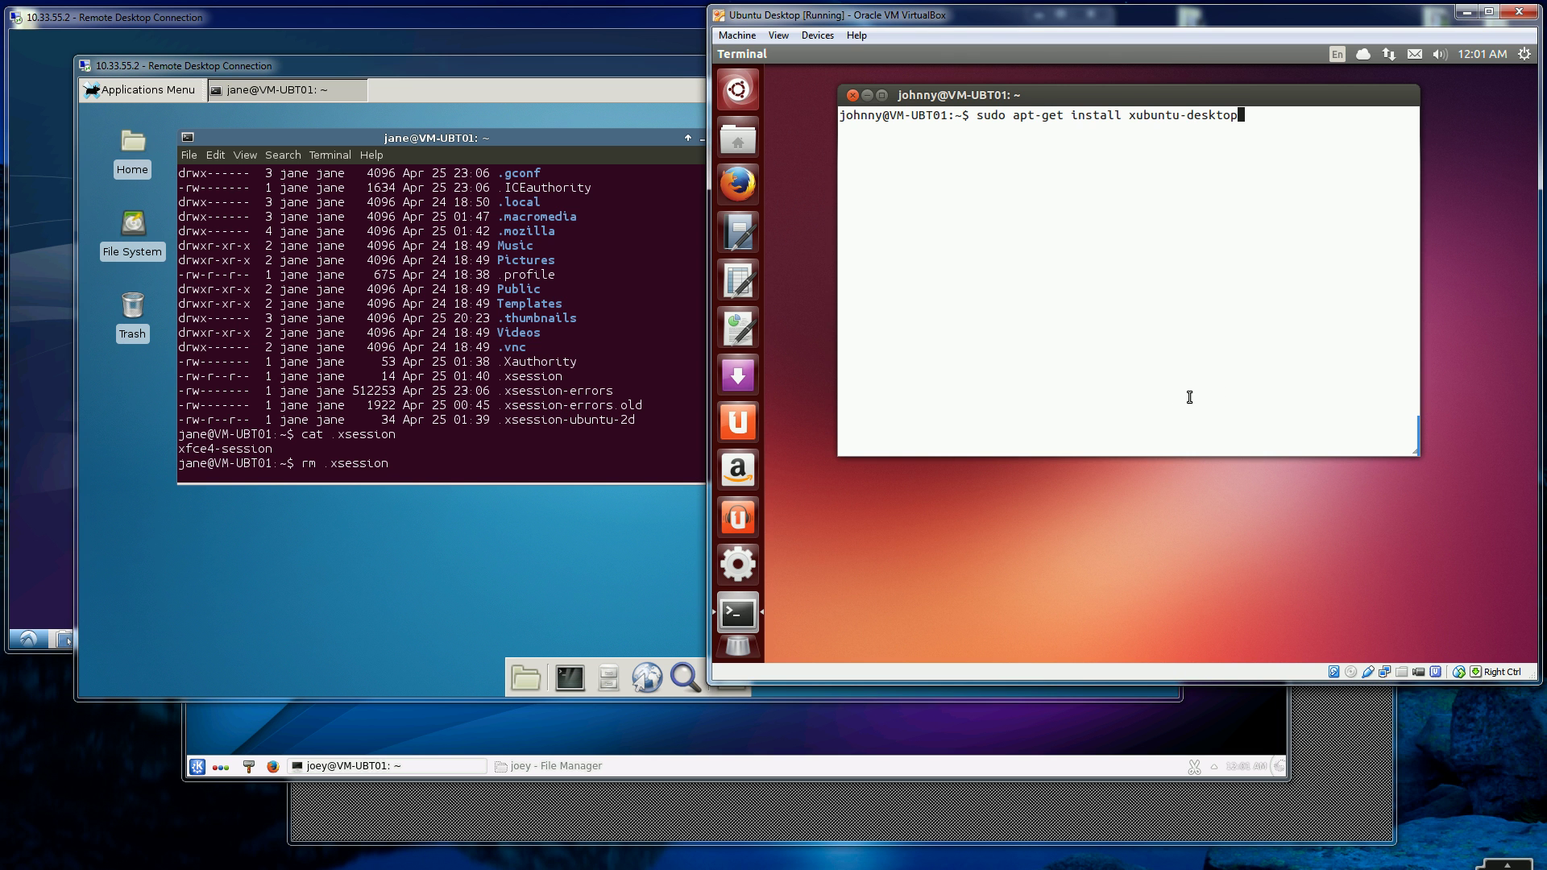
left_click(1330, 729)
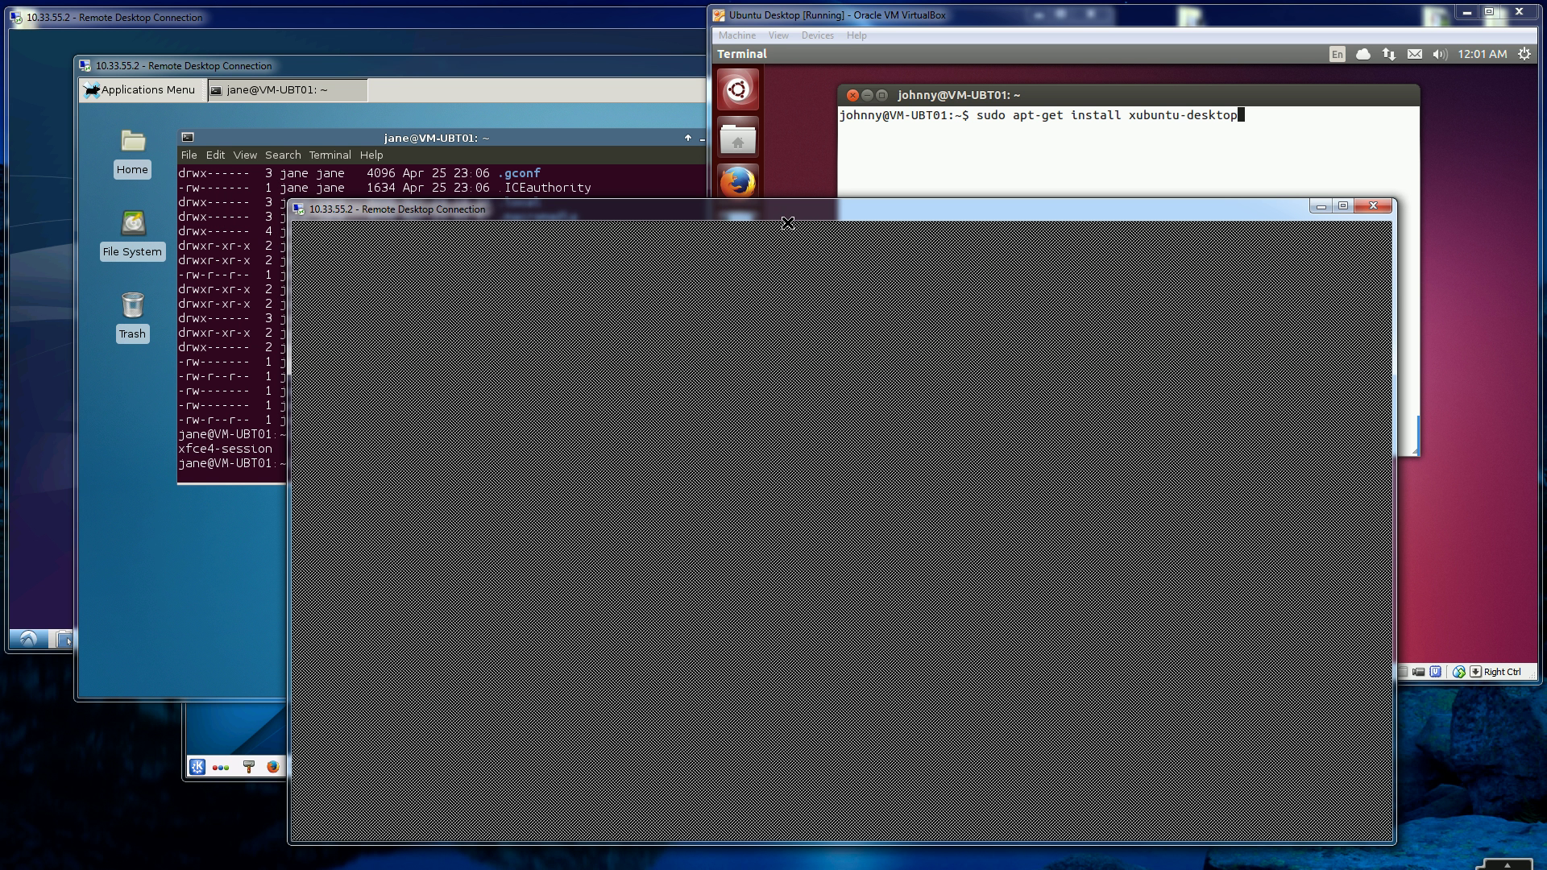
mouse_move(794, 219)
left_mouse_down()
mouse_move(781, 215)
mouse_move(792, 207)
left_mouse_up()
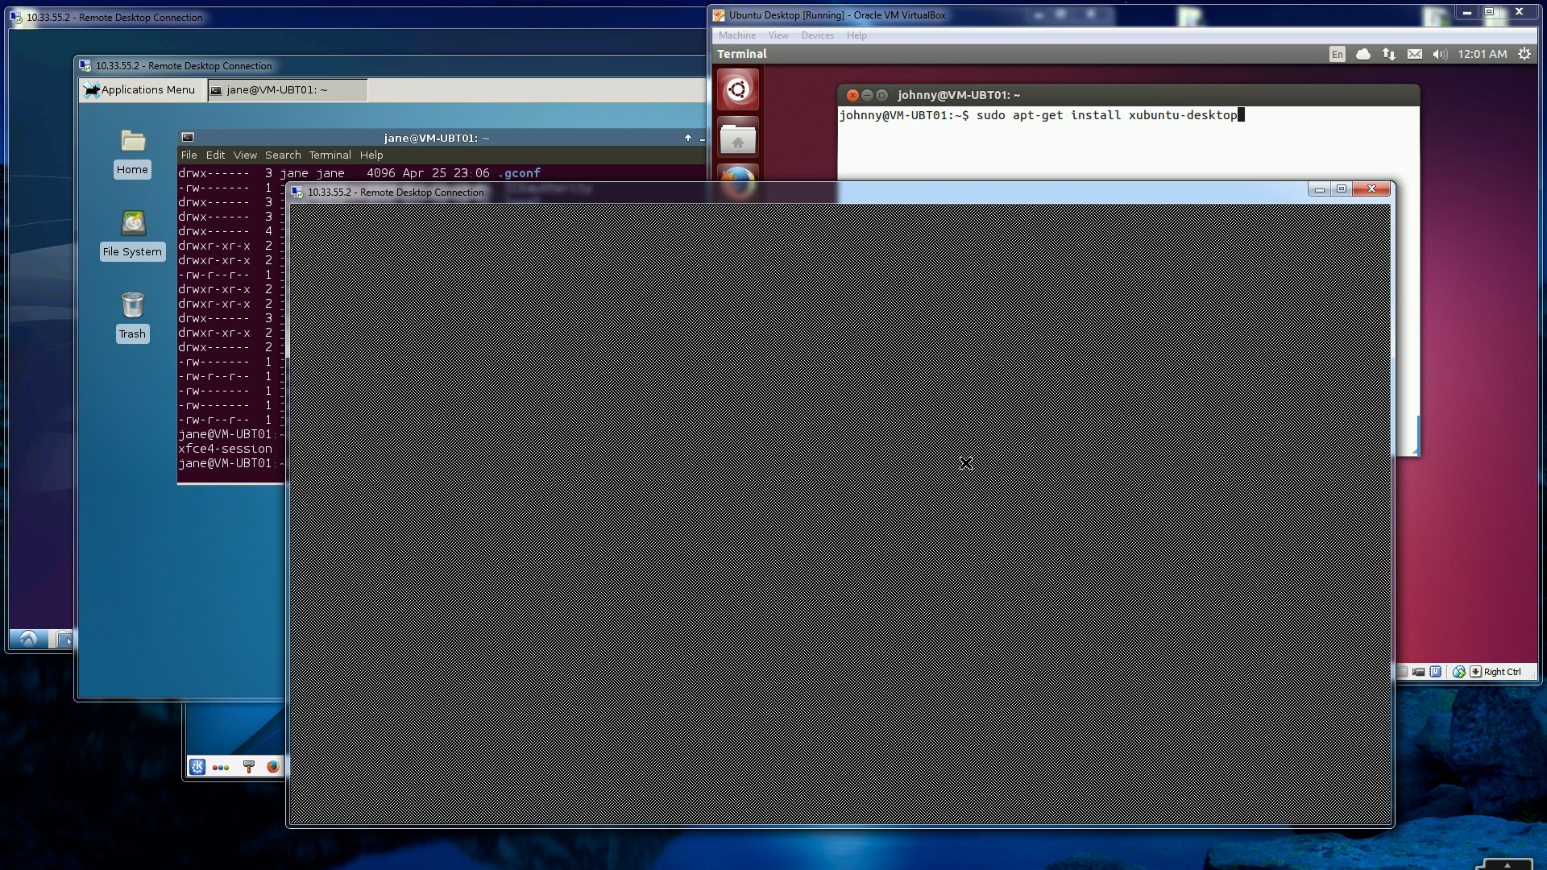
left_click(201, 548)
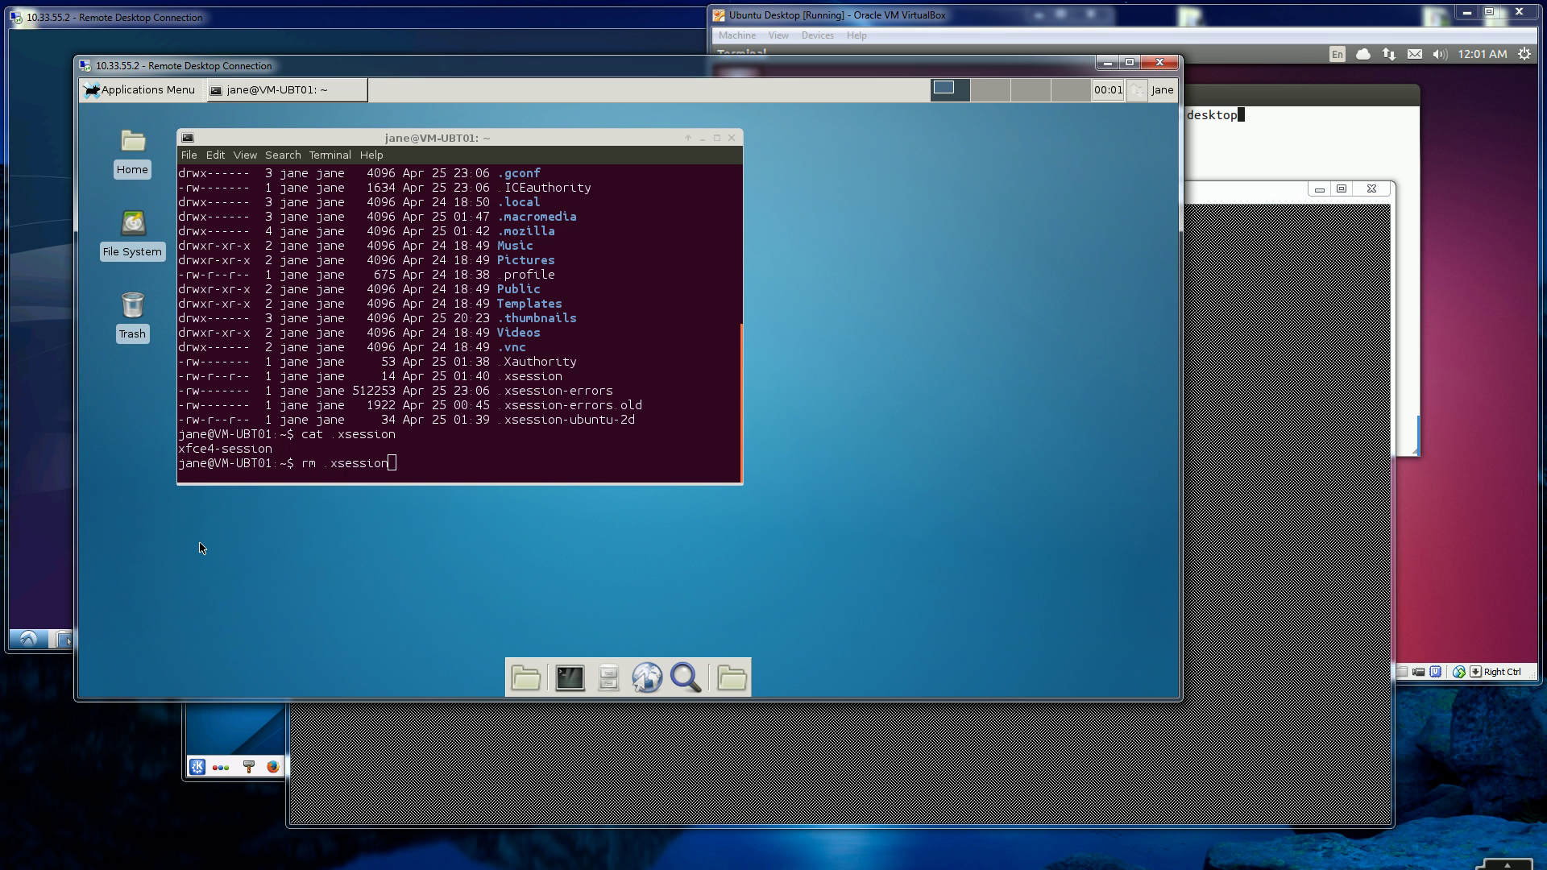